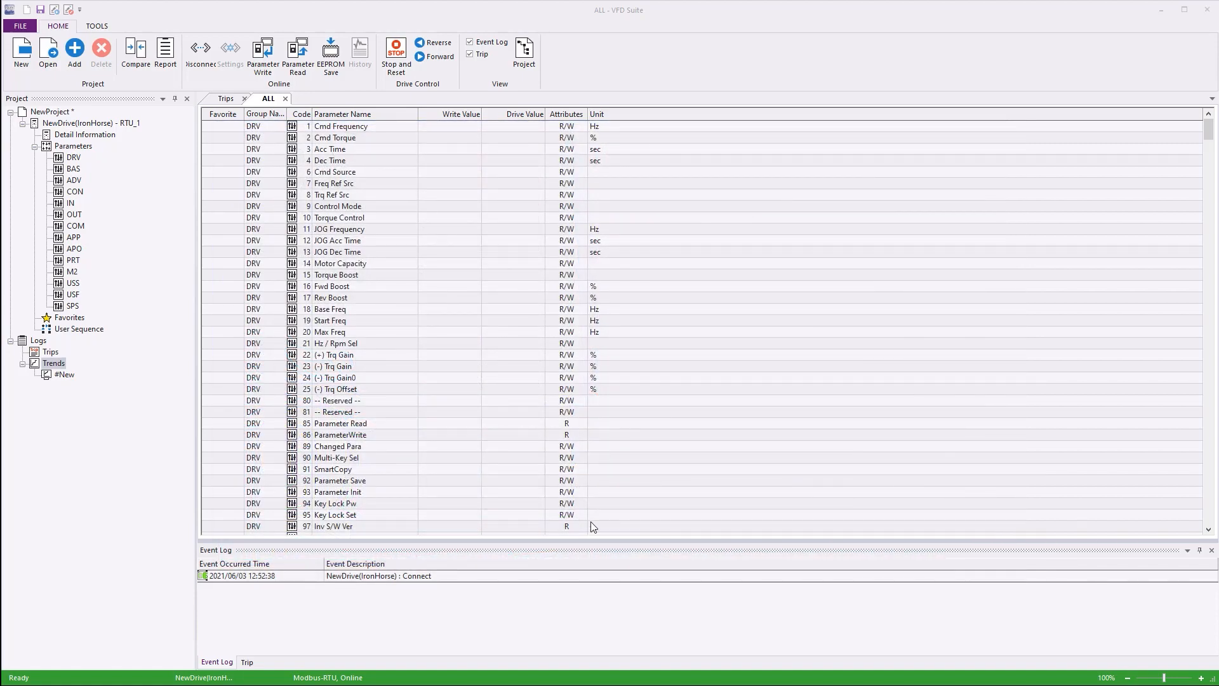
{"action": "right_click", "coordinate": [50, 366]}
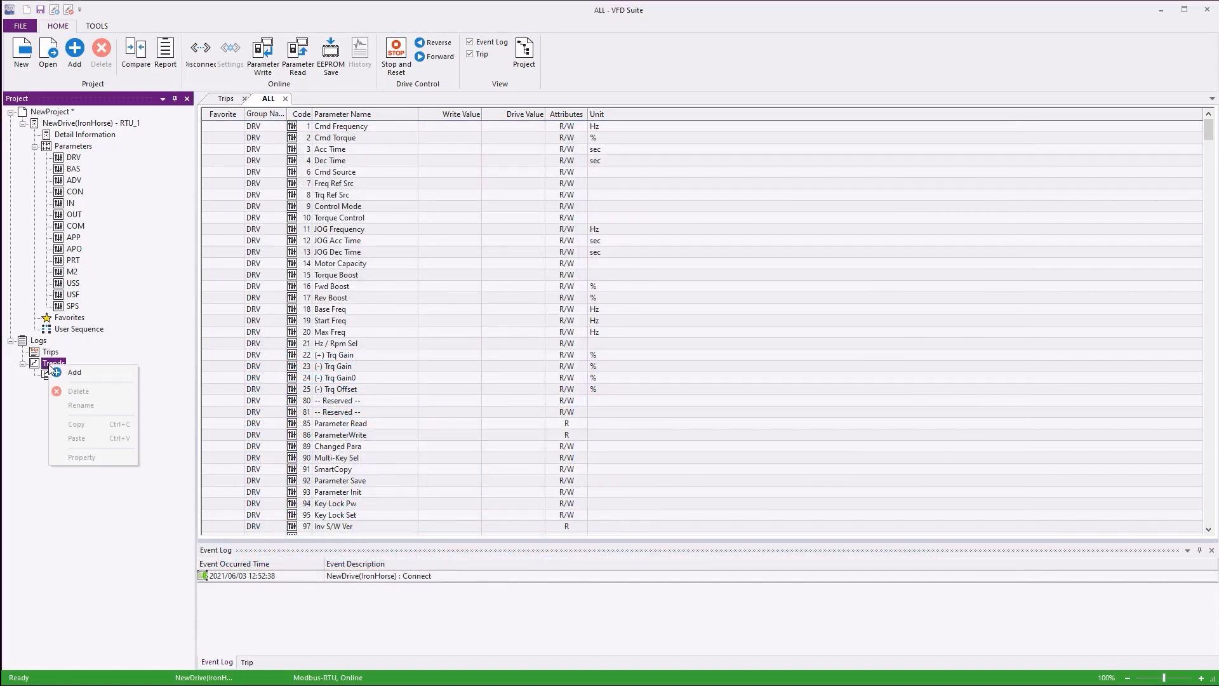
{"action": "left_click", "coordinate": [74, 372]}
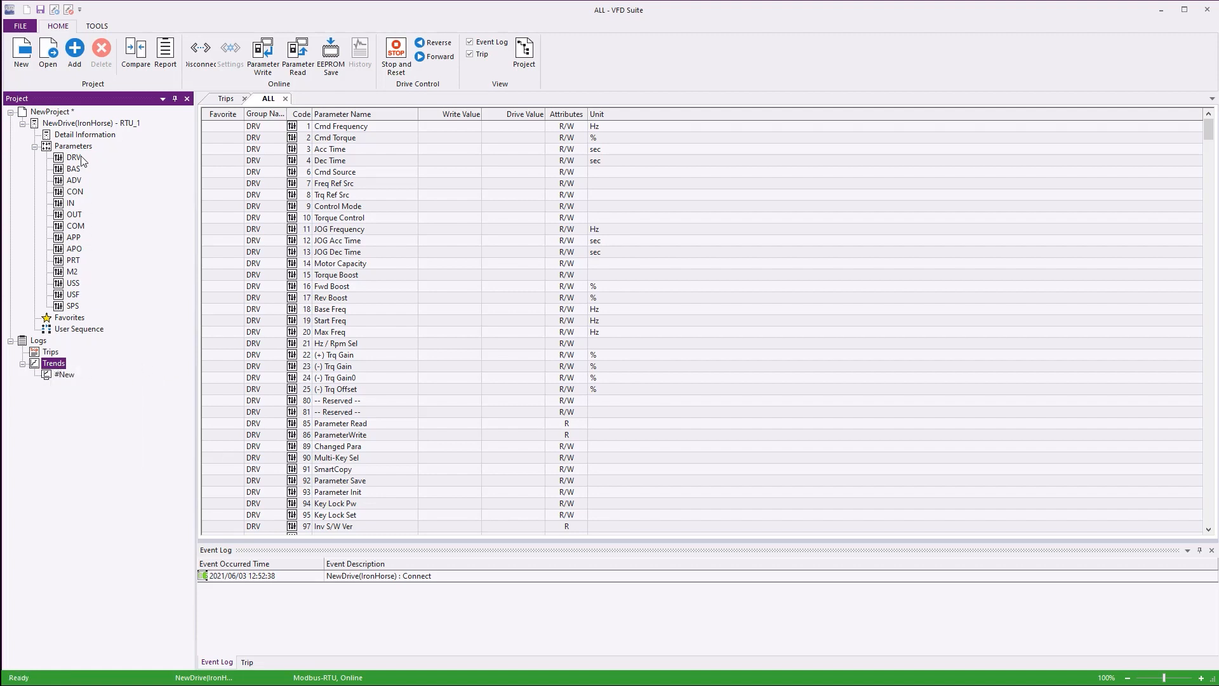
{"action": "left_click", "coordinate": [80, 52]}
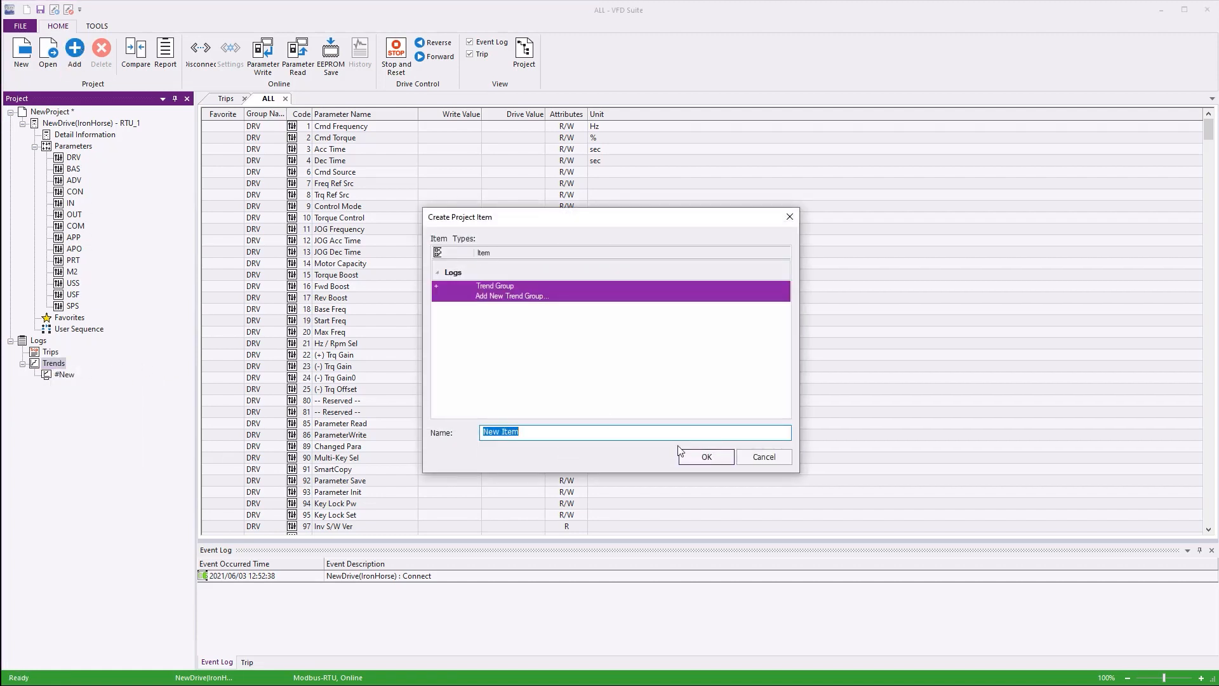
{"action": "left_click", "coordinate": [760, 456]}
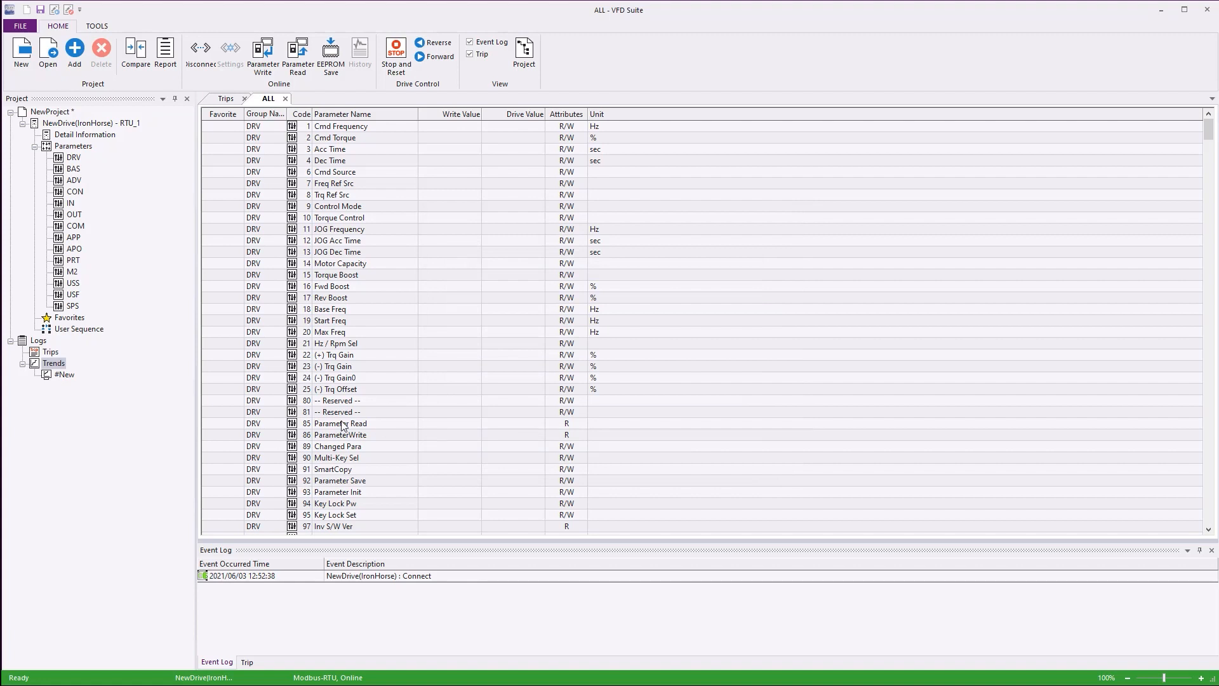
- Create a new trend group named TrenDemo under Trends and open its graph
{"action": "double_click", "coordinate": [62, 375]}
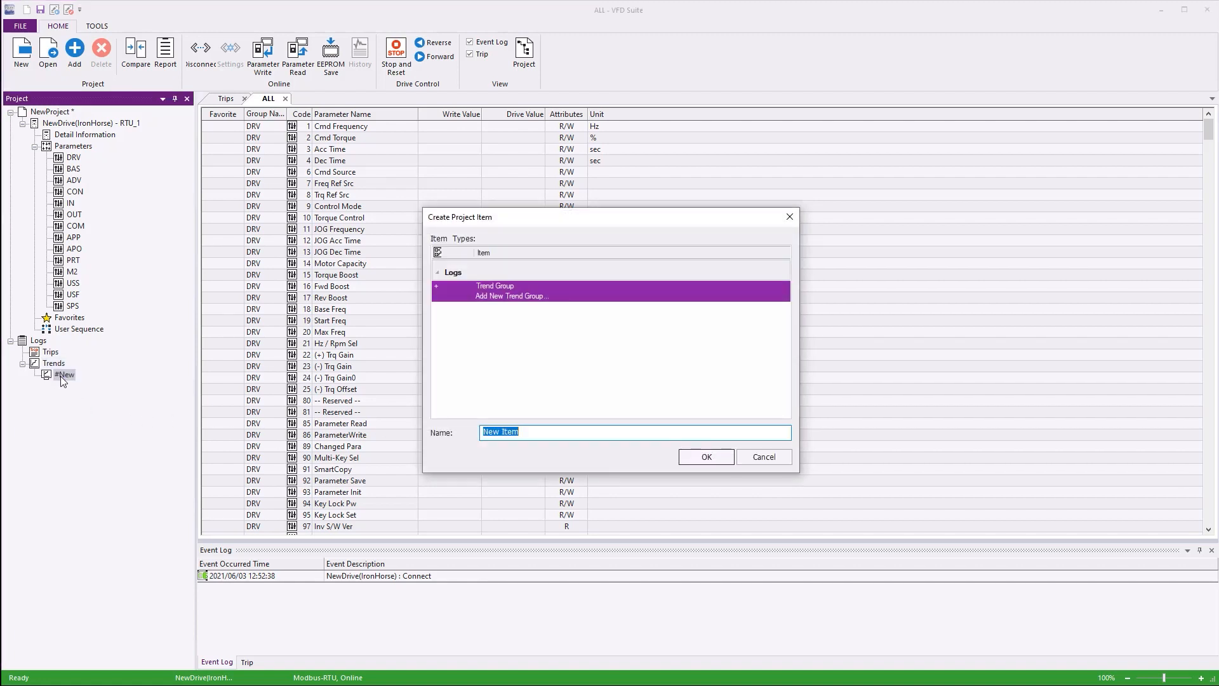
{"action": "type", "text": "TrenDemo"}
{"action": "key", "text": "Return"}
{"action": "double_click", "coordinate": [66, 385]}
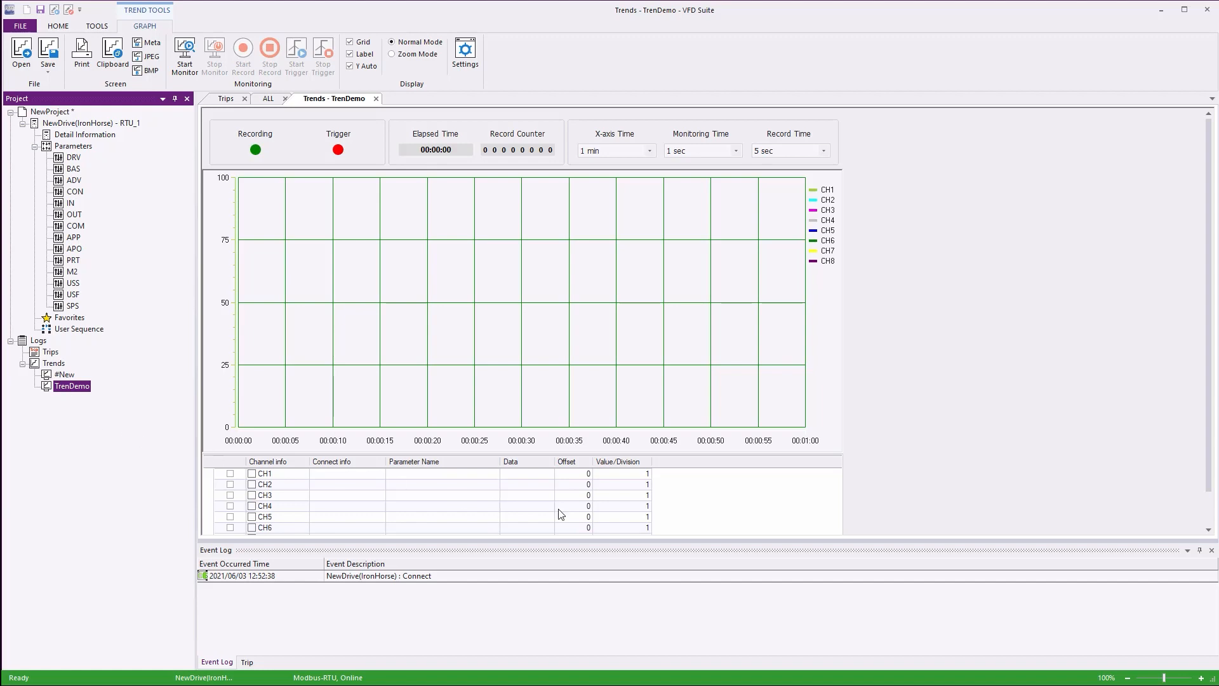
- Close the Event Log and Trip panes to enlarge the trend graph area
{"action": "left_click", "coordinate": [1213, 556]}
{"action": "left_click", "coordinate": [1211, 550]}
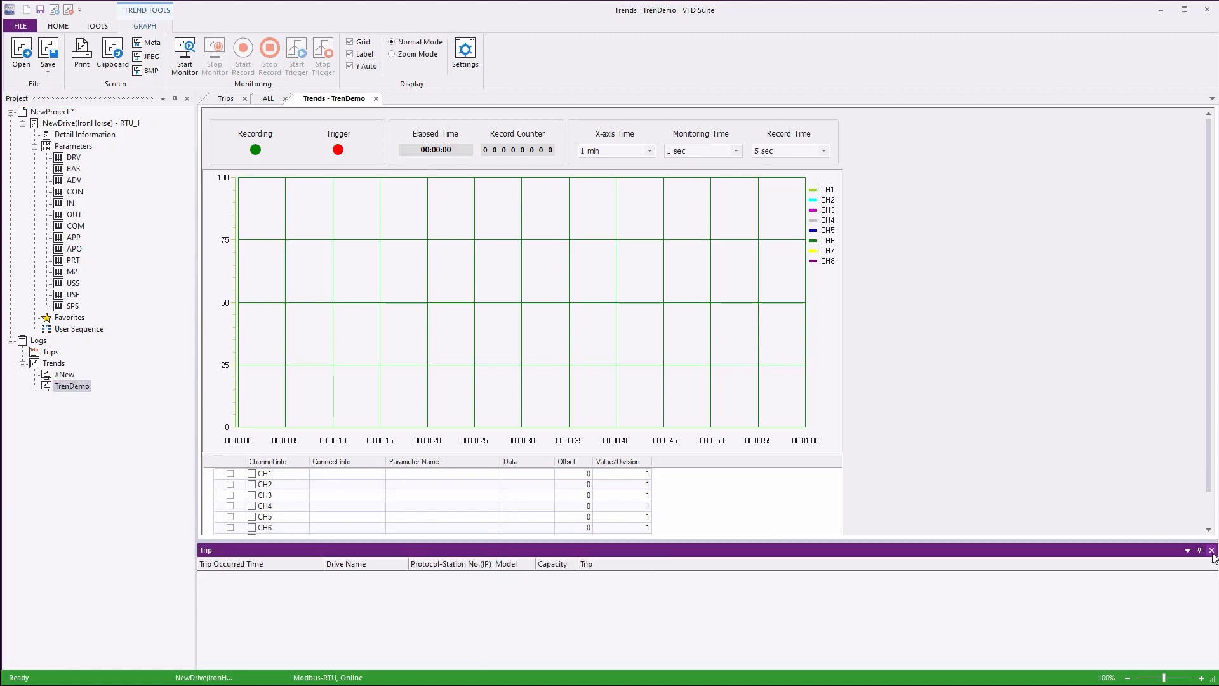
{"action": "left_click", "coordinate": [1211, 551]}
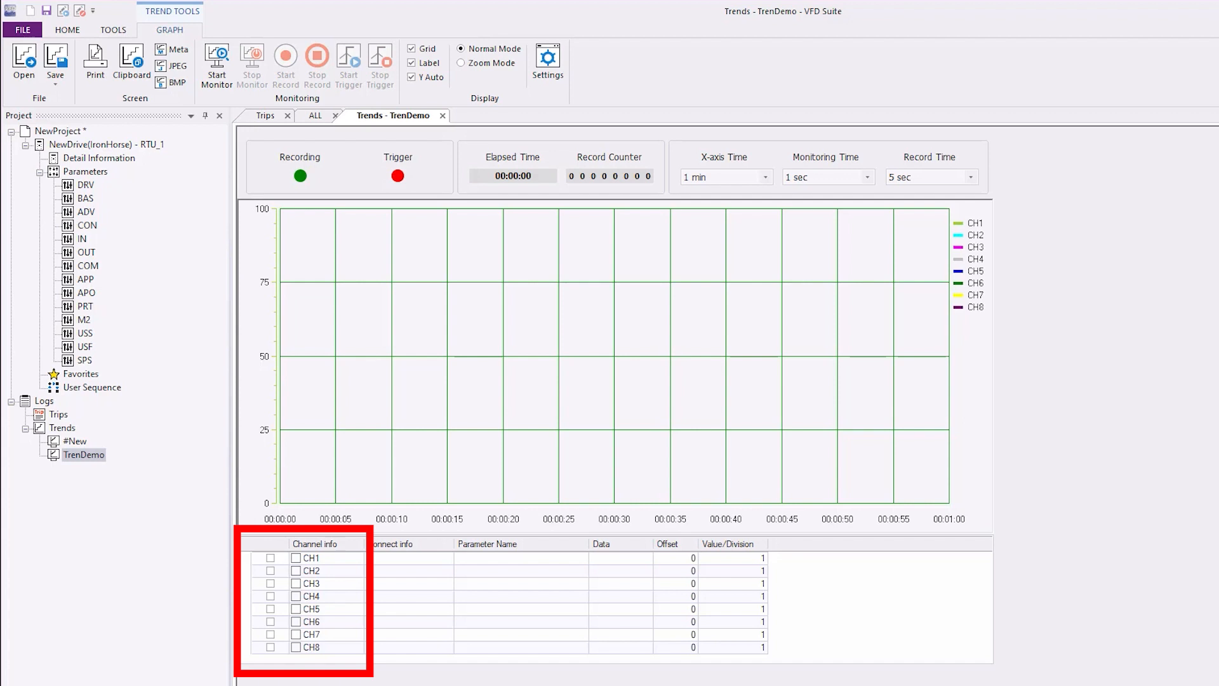
- Enable channel CH1, connect it to NewDrive(IronHorse) and assign it the Command Freq parameter
{"action": "left_click", "coordinate": [271, 558]}
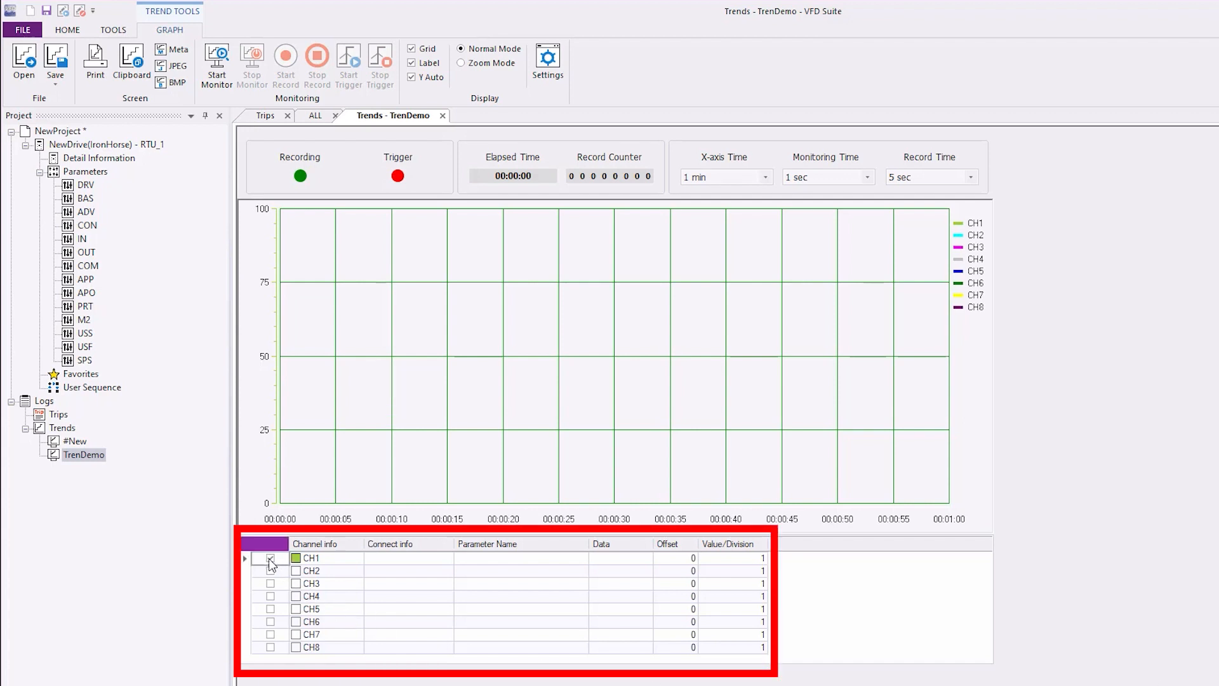
{"action": "left_click", "coordinate": [441, 558]}
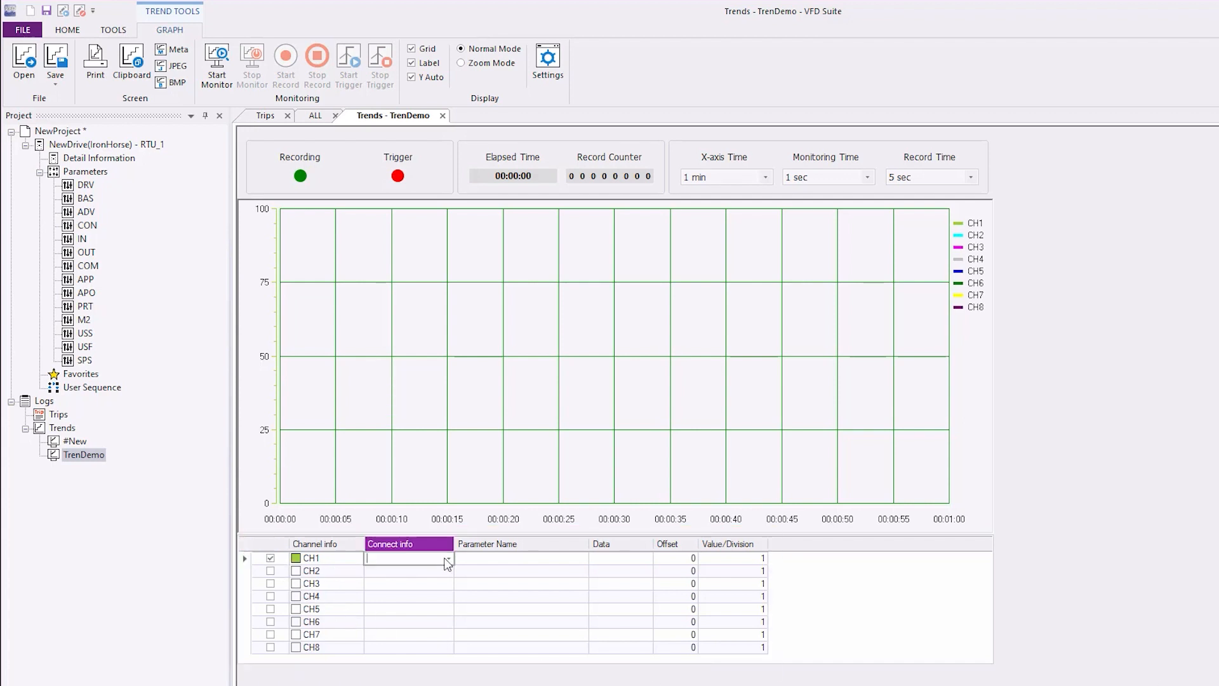
{"action": "left_click", "coordinate": [449, 559]}
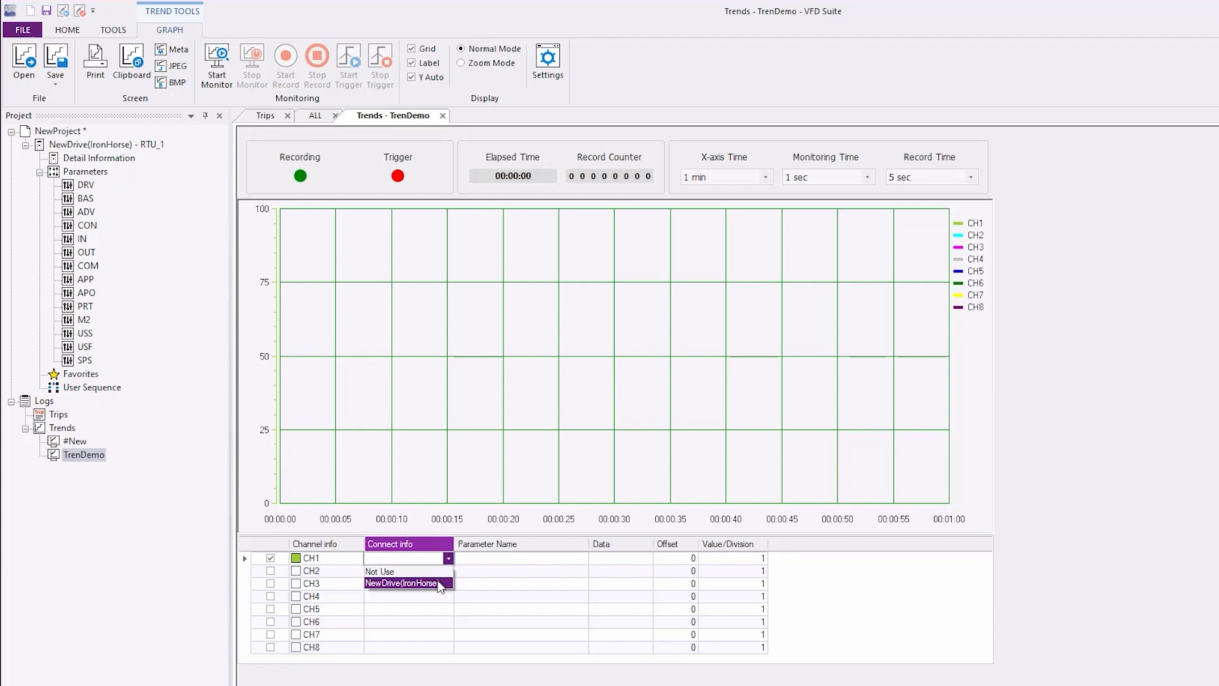
{"action": "left_click", "coordinate": [440, 583]}
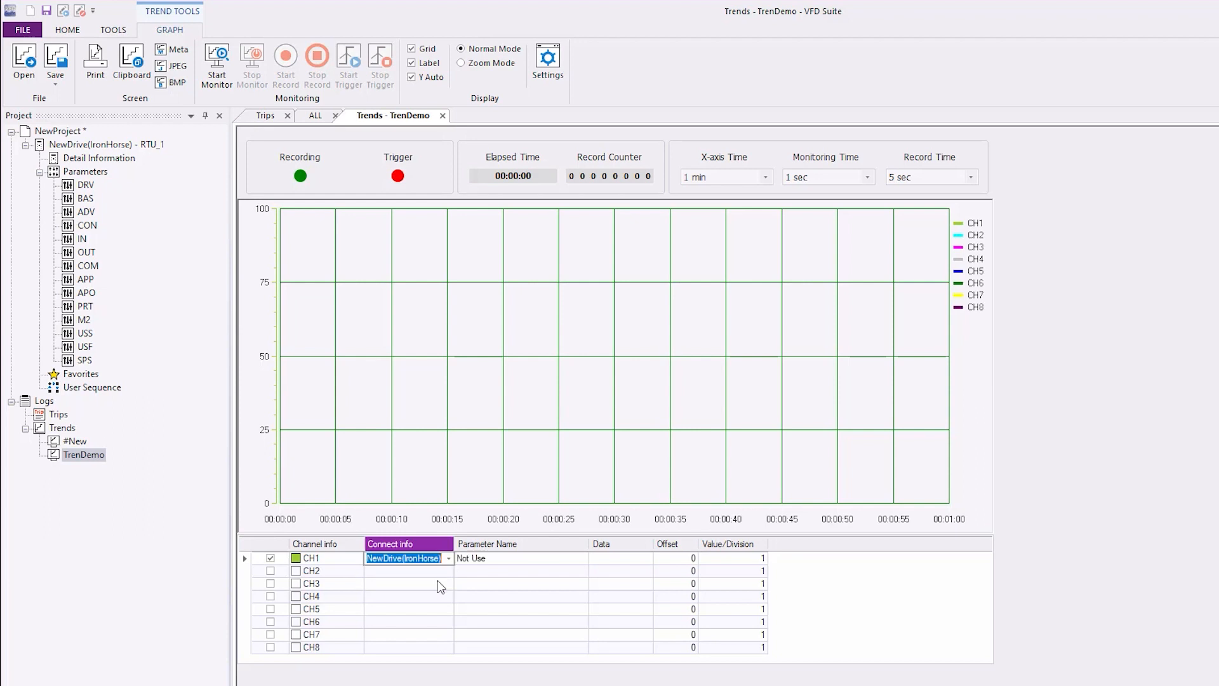
{"action": "left_click", "coordinate": [552, 558]}
{"action": "left_click", "coordinate": [582, 557]}
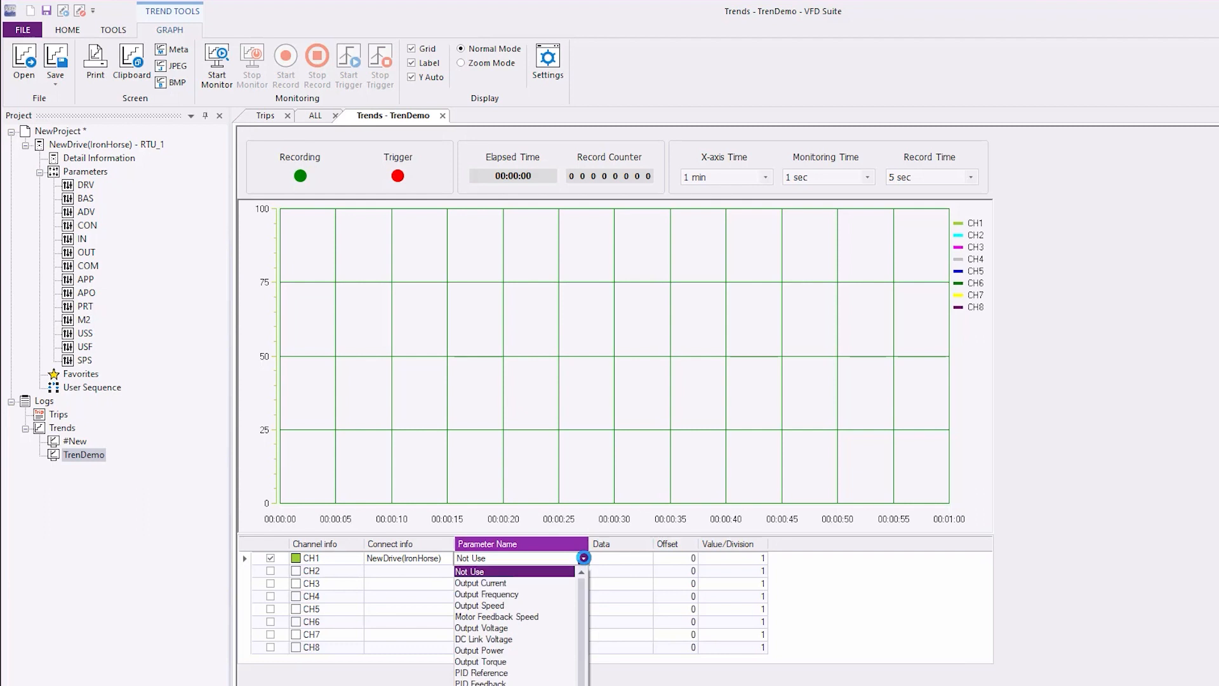
{"action": "left_click", "coordinate": [544, 684]}
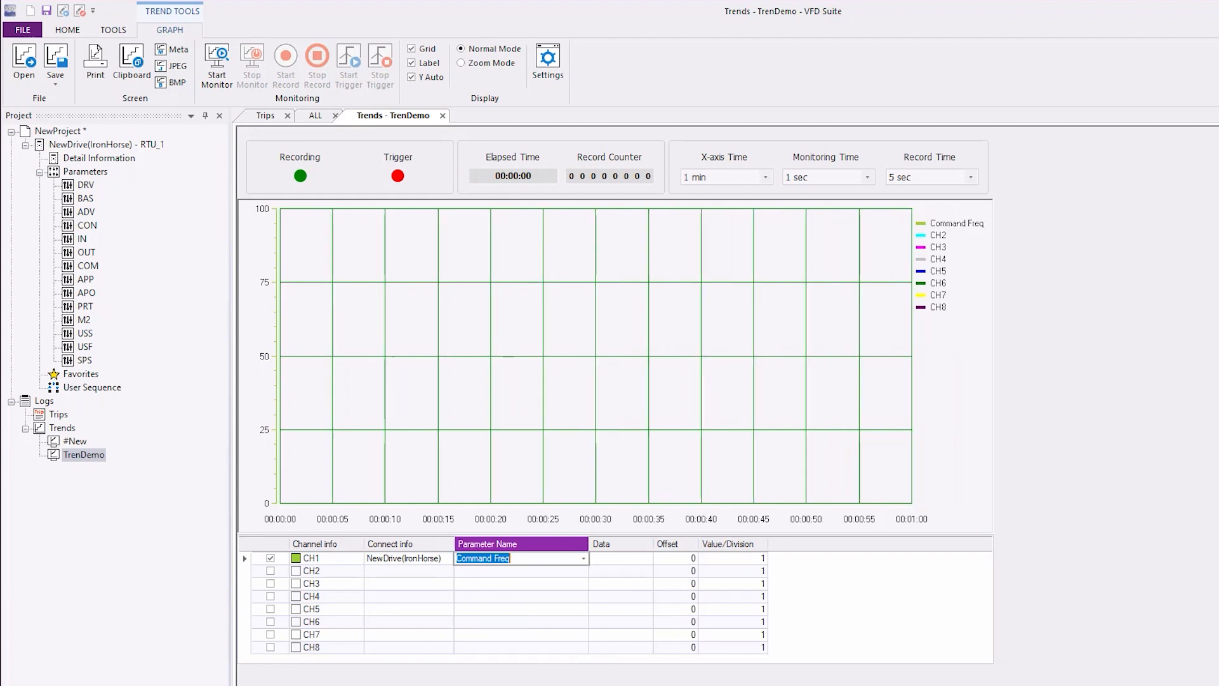
- Review the available Offset and Value/Division choices for channel CH1
{"action": "left_click", "coordinate": [693, 559]}
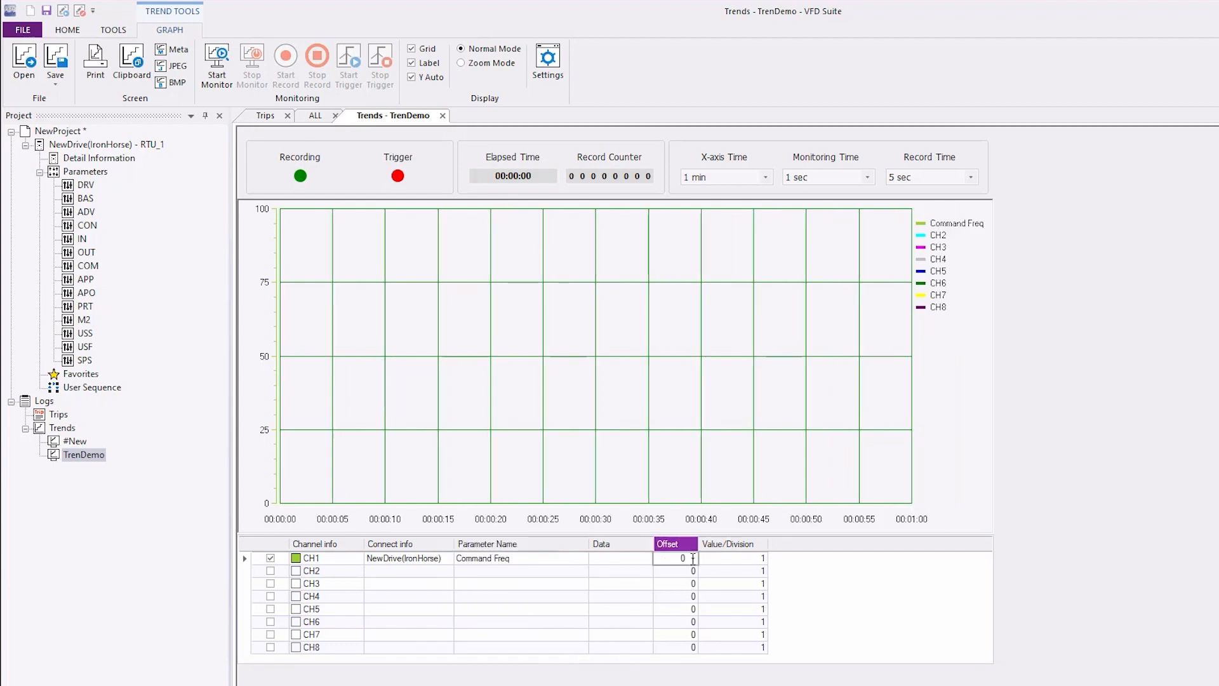
{"action": "left_click", "coordinate": [693, 558]}
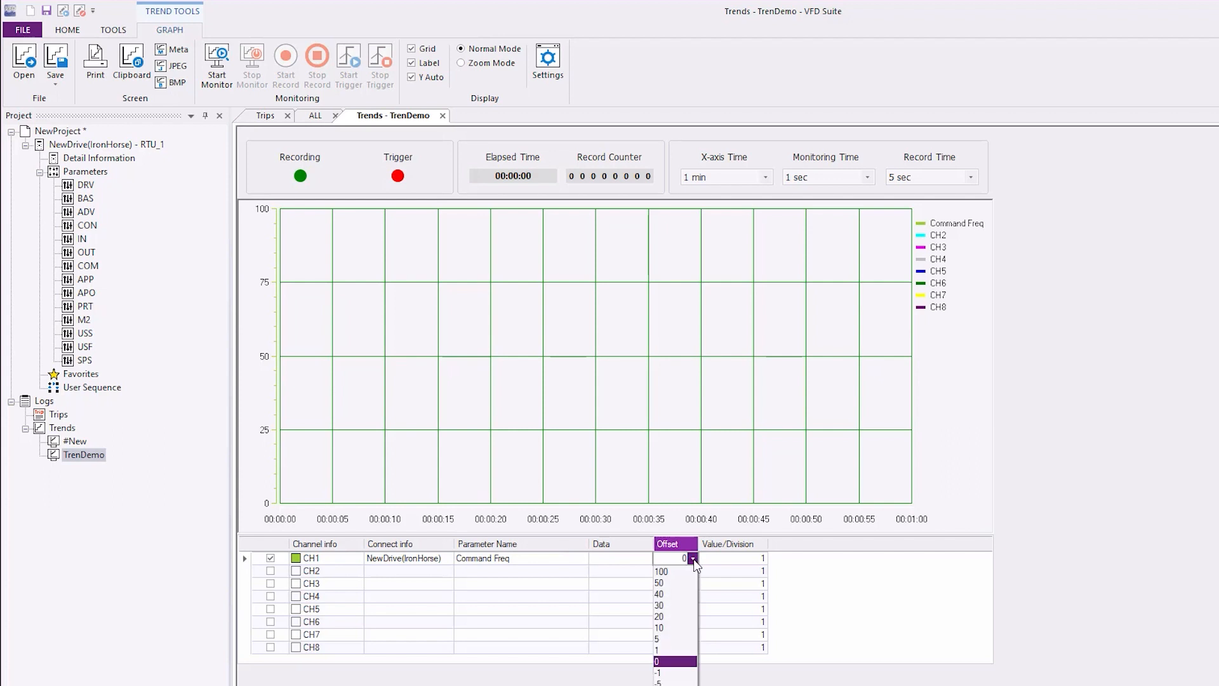
{"action": "left_click", "coordinate": [693, 558]}
{"action": "left_click", "coordinate": [764, 558]}
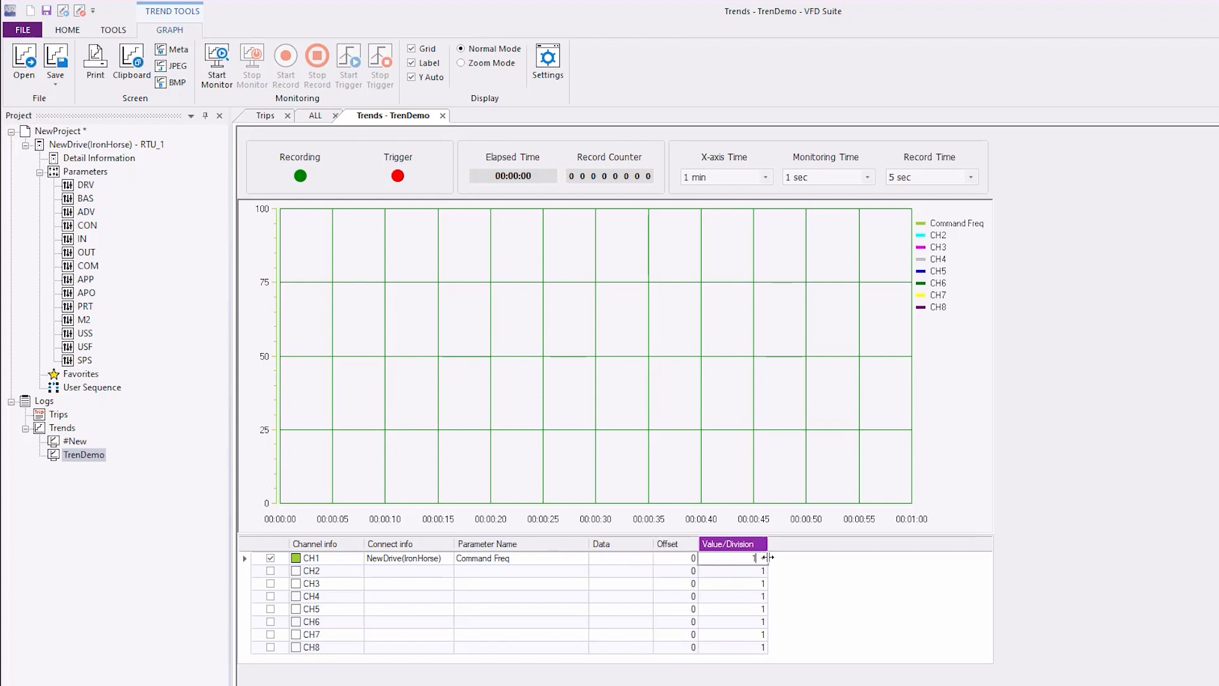
{"action": "left_click", "coordinate": [760, 558]}
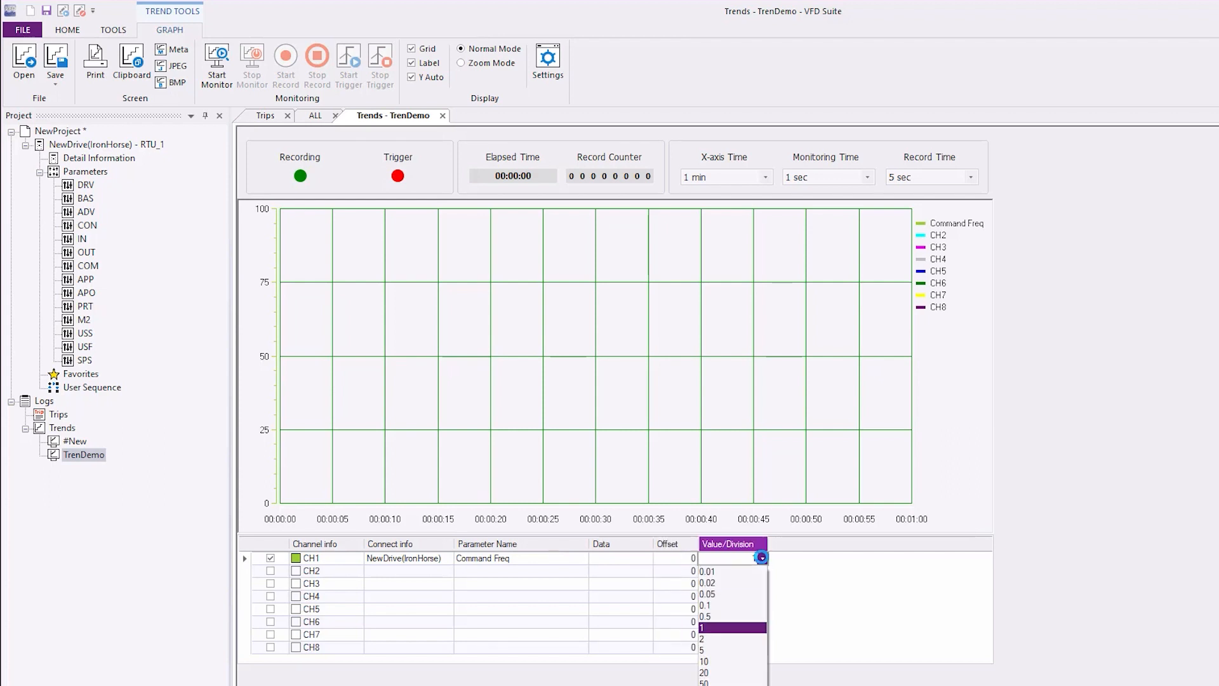
{"action": "left_click", "coordinate": [762, 558]}
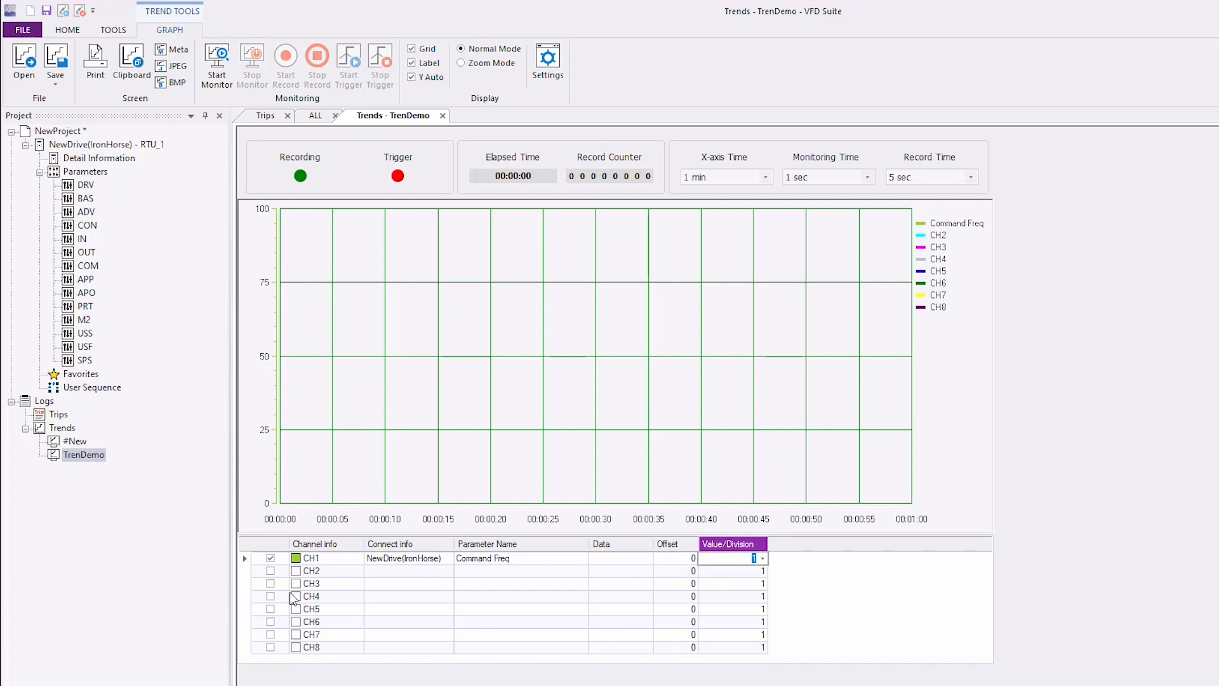
- Enable channel CH2, connect it to NewDrive(IronHorse) and assign it the Output Frequency parameter
{"action": "left_click", "coordinate": [271, 571]}
{"action": "left_click", "coordinate": [432, 571]}
{"action": "left_click", "coordinate": [448, 570]}
{"action": "left_click", "coordinate": [440, 597]}
{"action": "left_click", "coordinate": [576, 571]}
{"action": "left_click", "coordinate": [583, 571]}
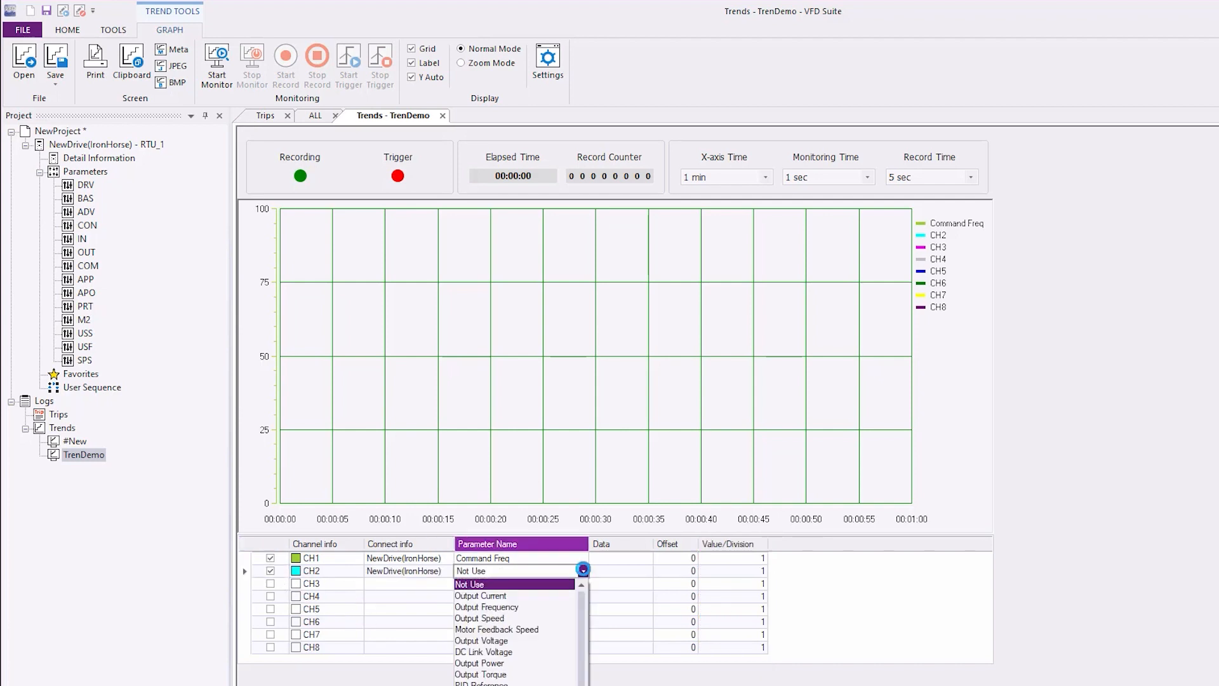
{"action": "left_click", "coordinate": [543, 607]}
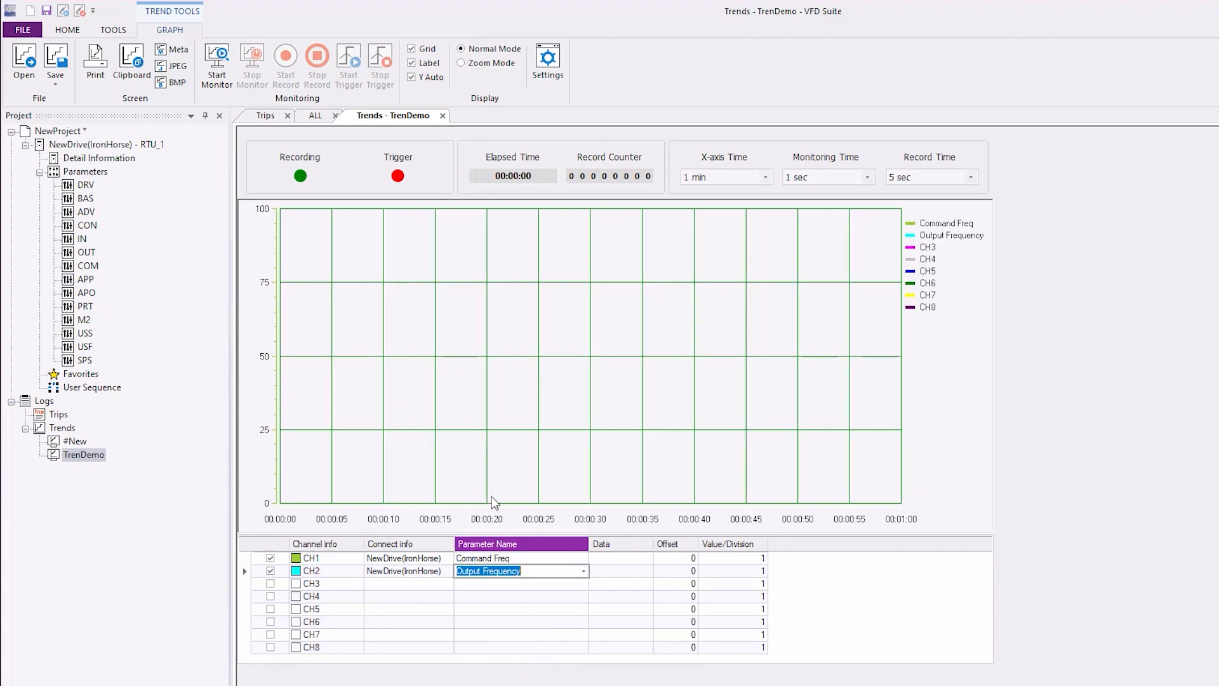
- In the trend settings, set channel CH1's color to Red and its line thickness to 4
{"action": "left_click", "coordinate": [543, 76]}
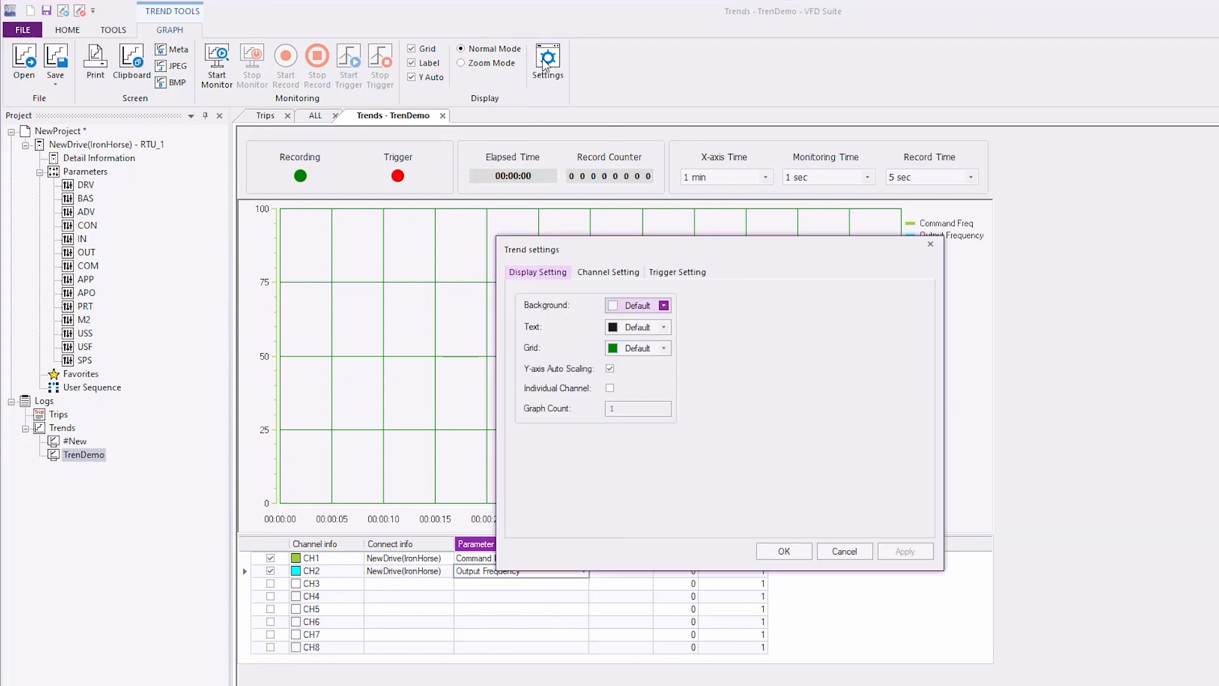
{"action": "left_click", "coordinate": [606, 273]}
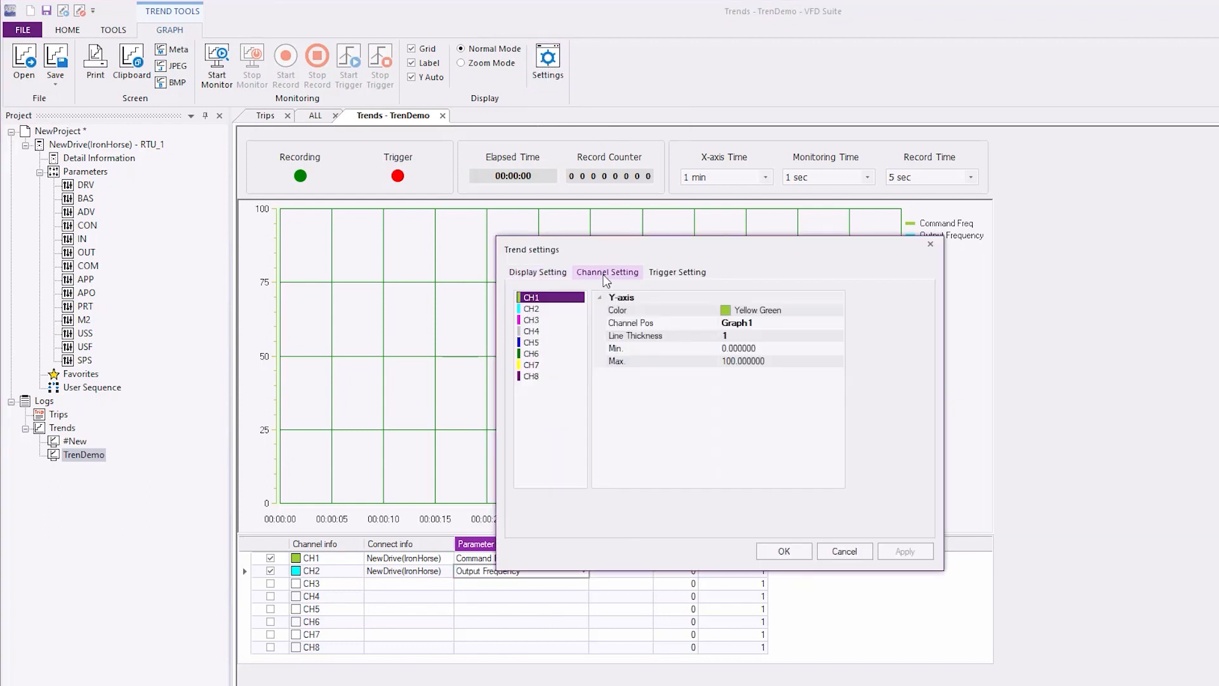
{"action": "left_click", "coordinate": [765, 311]}
{"action": "left_click", "coordinate": [837, 310]}
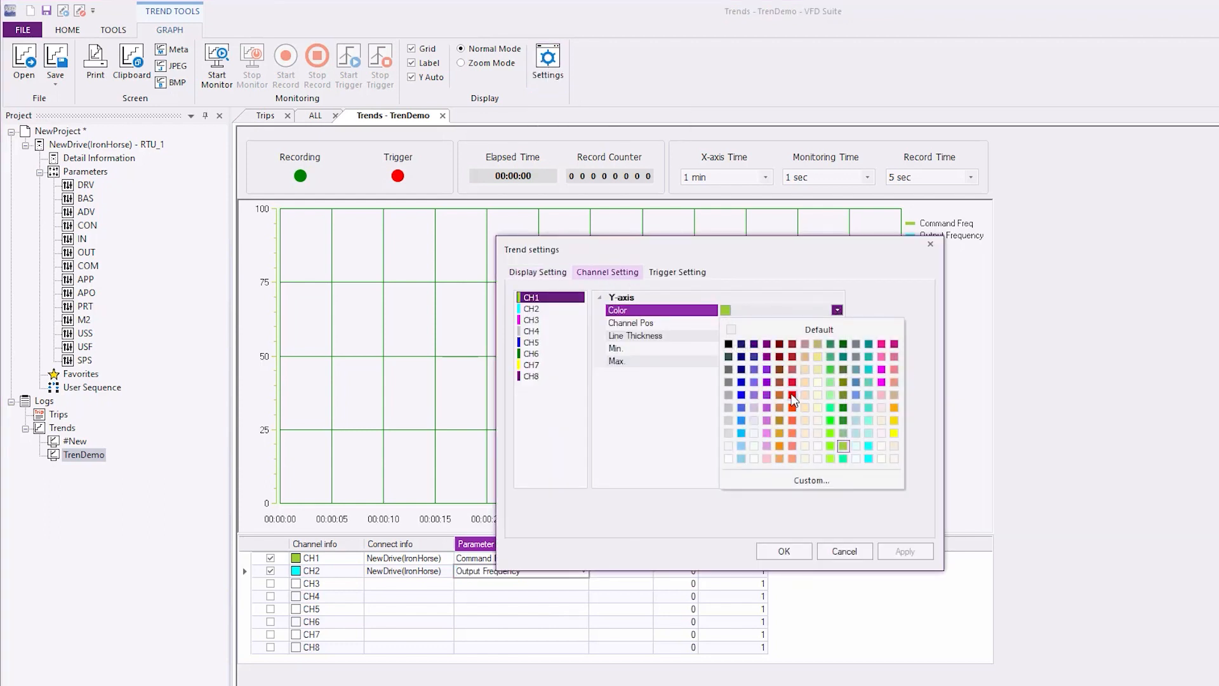
{"action": "left_click", "coordinate": [792, 394]}
{"action": "left_click", "coordinate": [768, 336]}
{"action": "left_click", "coordinate": [837, 335]}
{"action": "left_click", "coordinate": [810, 383]}
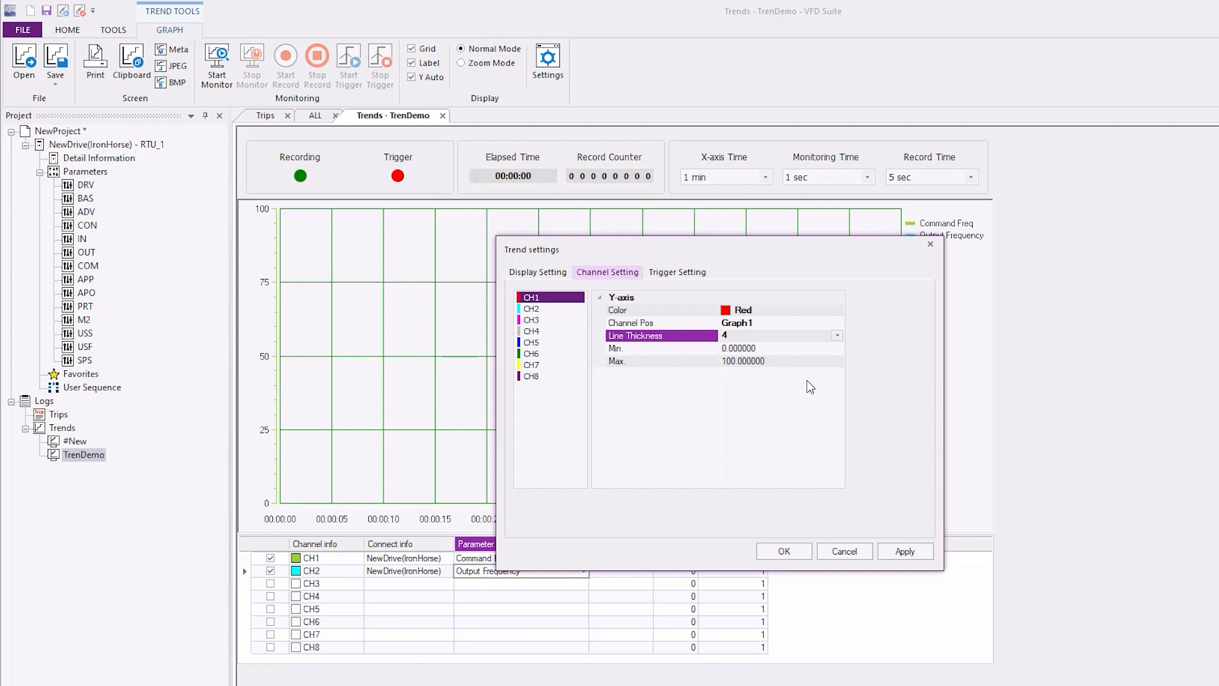
- Set channel CH2's line thickness to 4 and accept the trend settings
{"action": "left_click", "coordinate": [528, 310]}
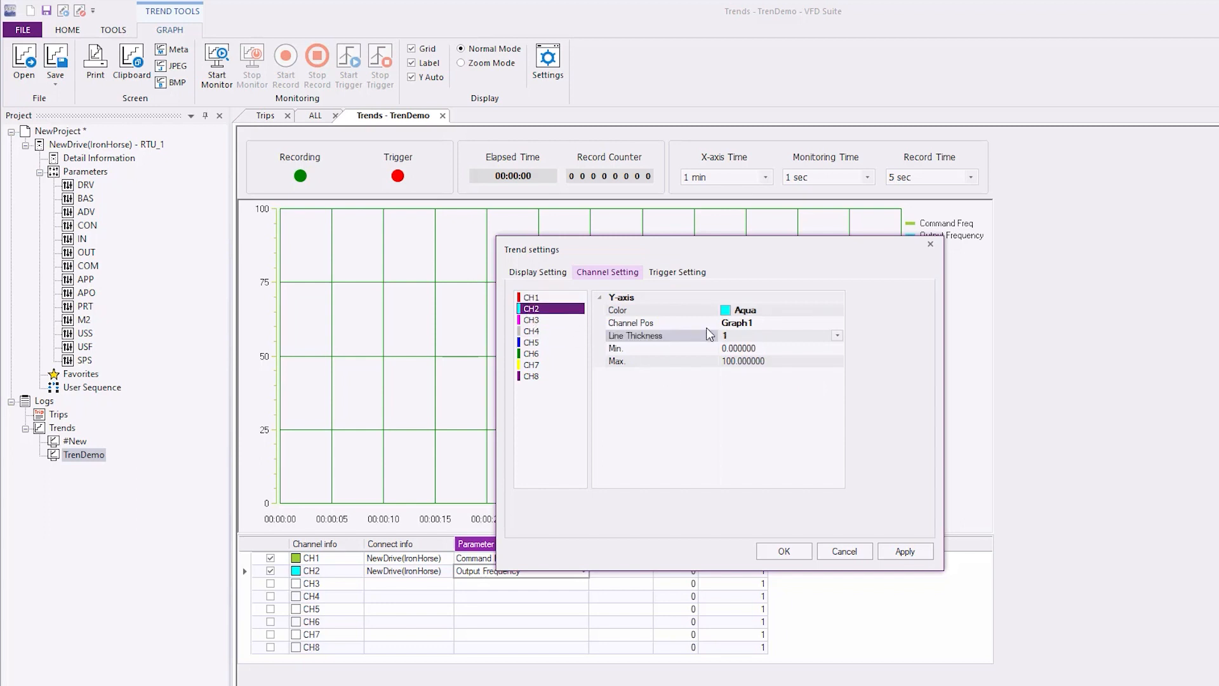
{"action": "left_click", "coordinate": [829, 339]}
{"action": "left_click", "coordinate": [798, 384]}
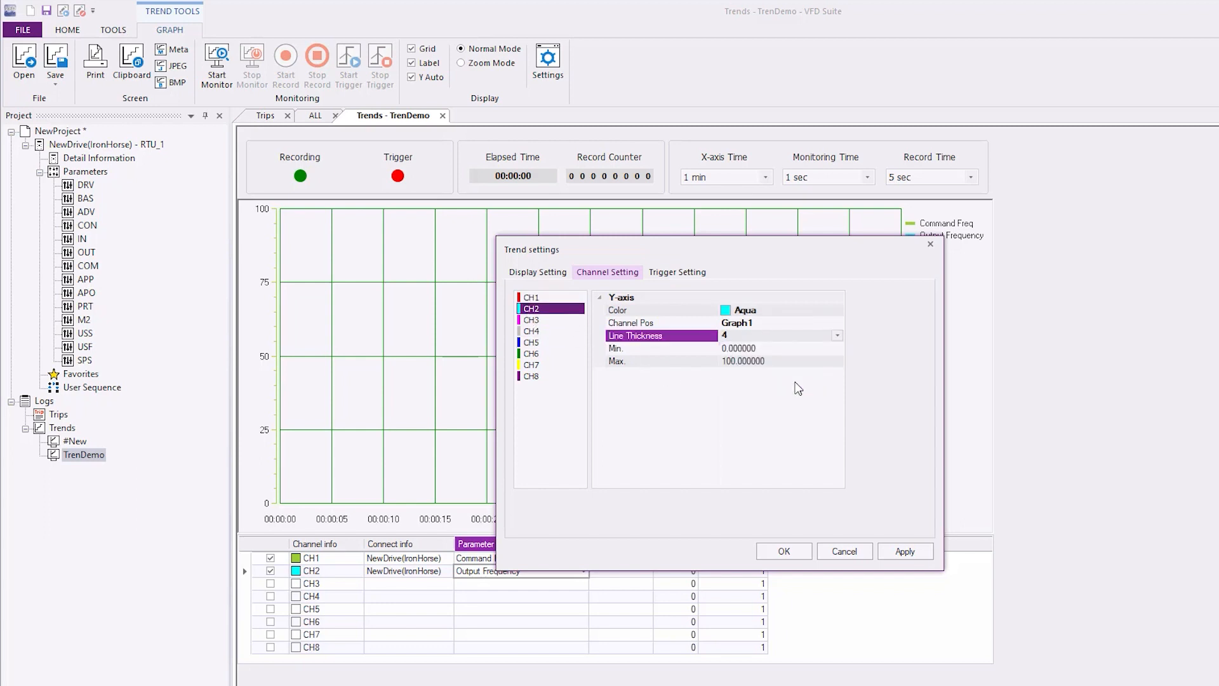
{"action": "left_click", "coordinate": [781, 550]}
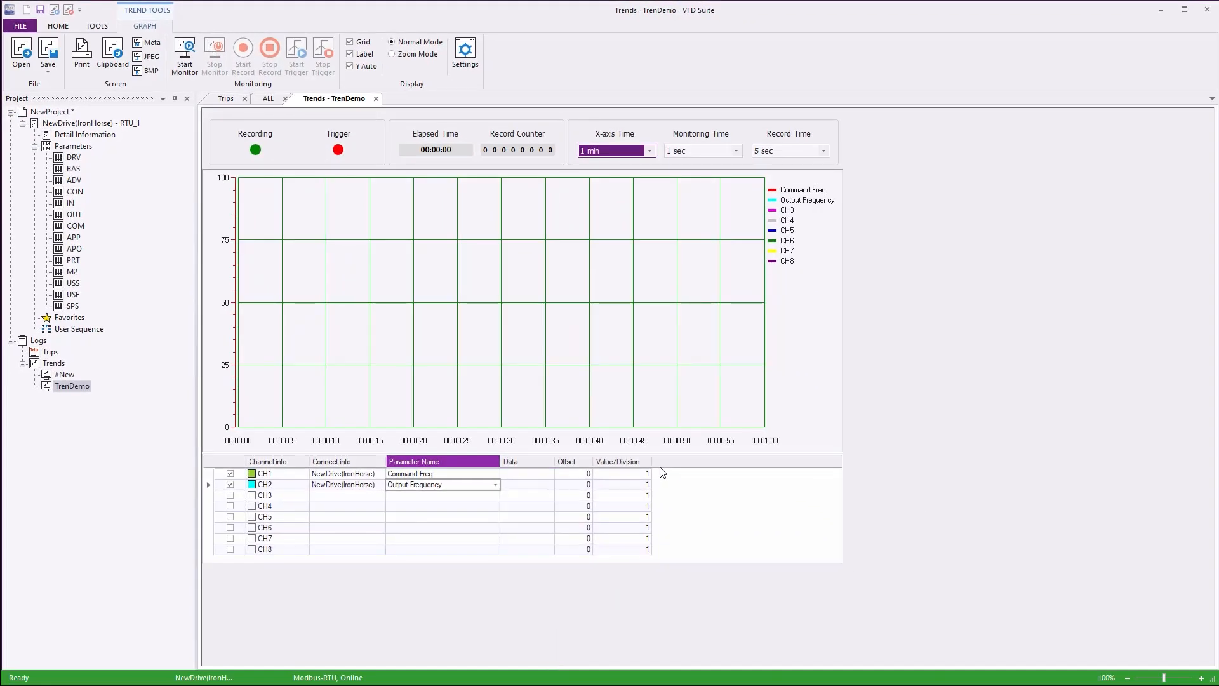
- Monitor the TrenDemo trend for about 30 seconds and stop the monitoring
{"action": "left_click", "coordinate": [58, 26]}
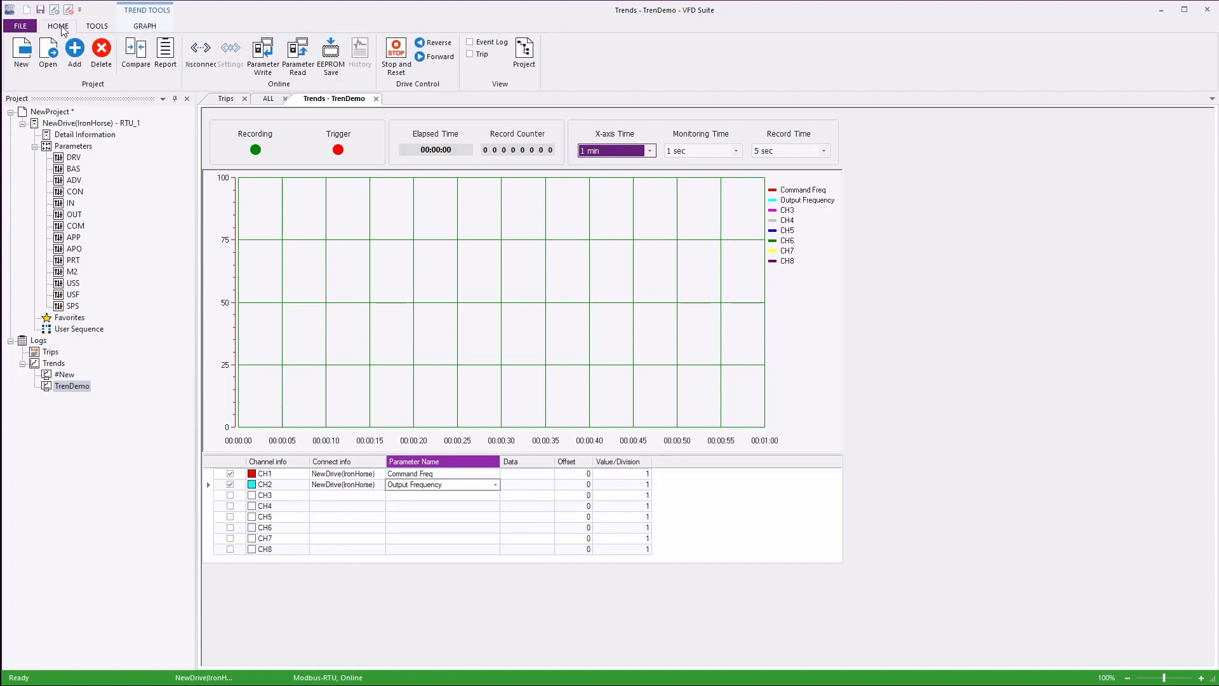
{"action": "left_click", "coordinate": [145, 26]}
{"action": "left_click", "coordinate": [183, 62]}
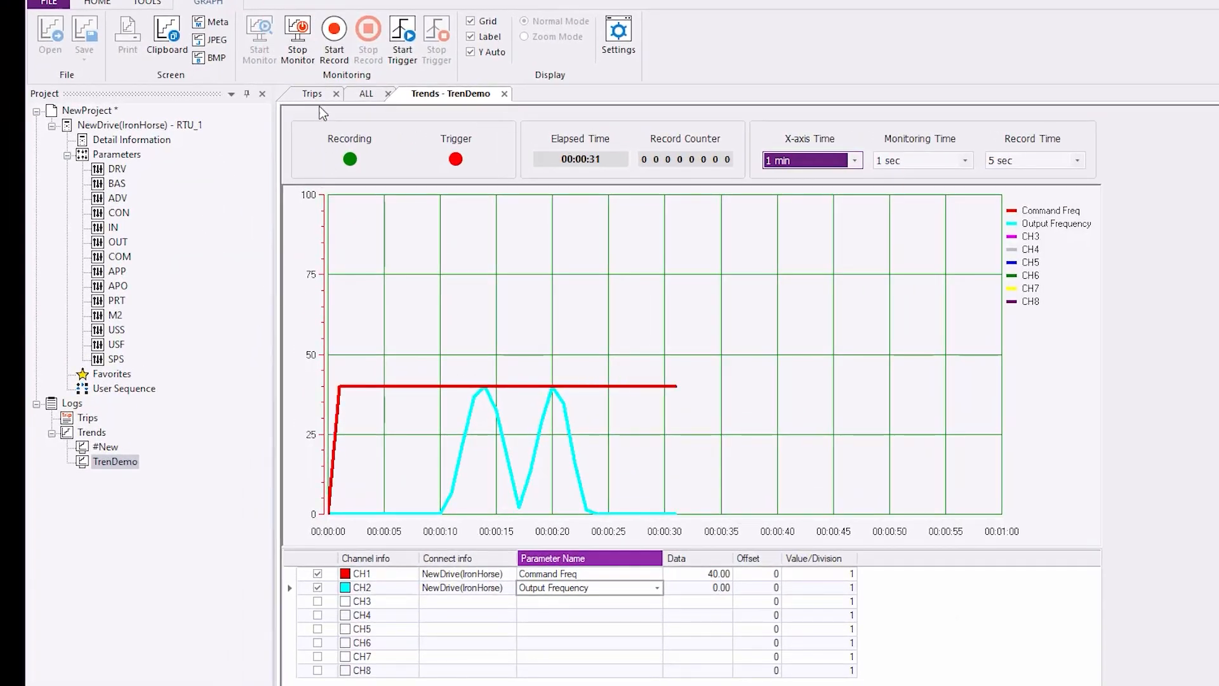
{"action": "left_click", "coordinate": [306, 34]}
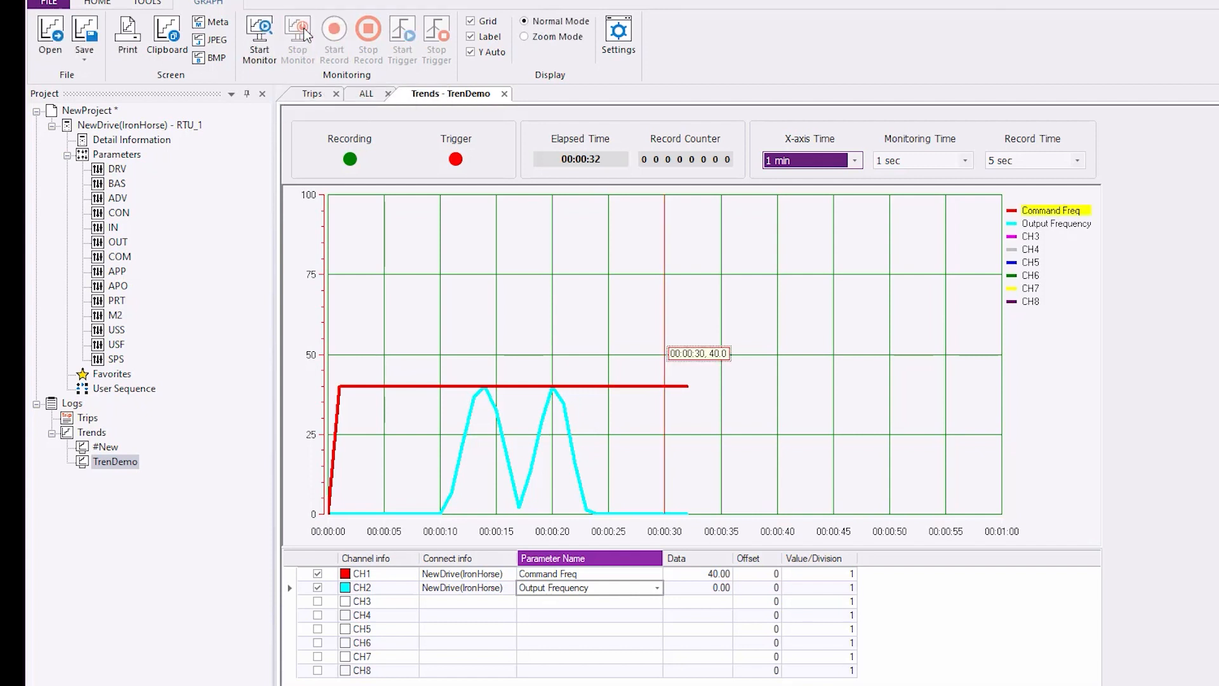
- Inspect the Command Freq and Output Frequency traces at several times using the graph's value cursor
{"action": "left_click", "coordinate": [570, 284]}
{"action": "left_click", "coordinate": [1059, 213]}
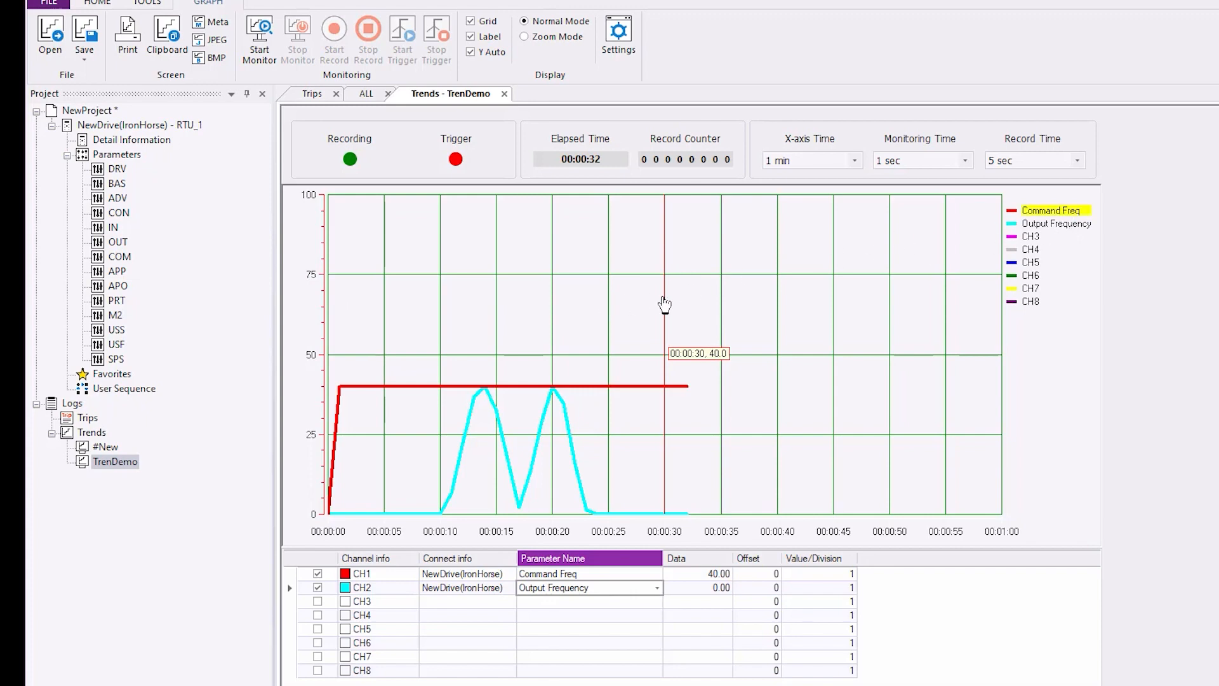
{"action": "left_click_drag", "start_coordinate": [664, 306], "coordinate": [443, 311]}
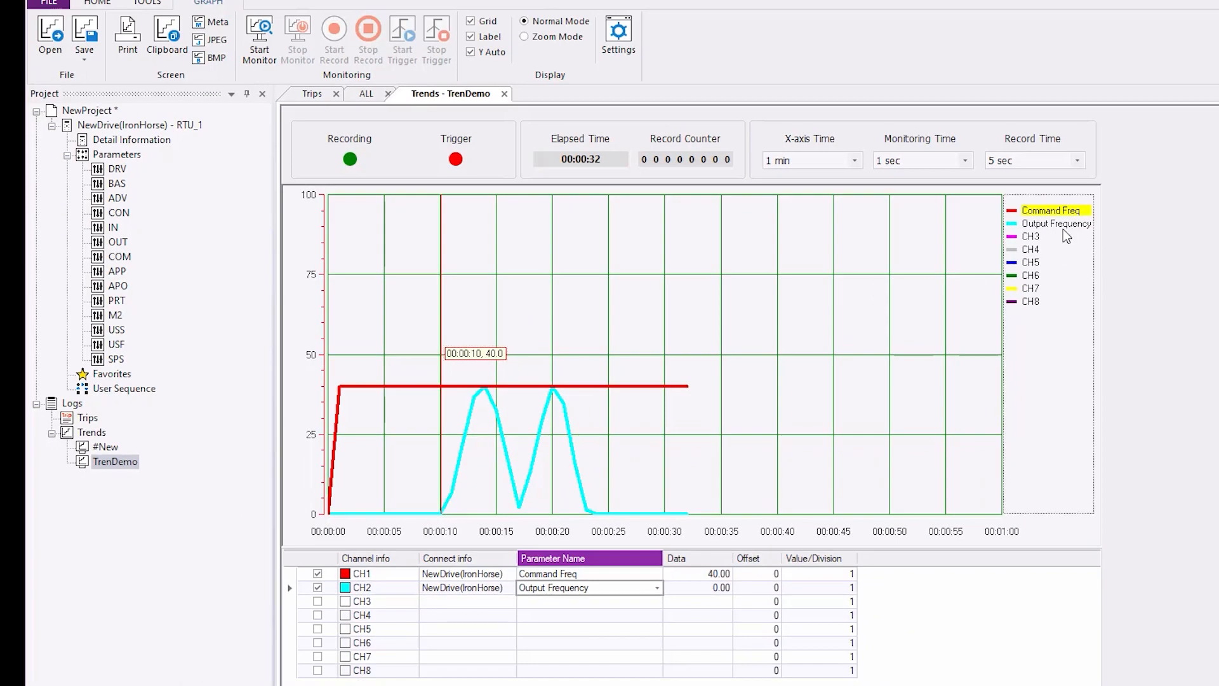
{"action": "left_click", "coordinate": [1055, 225]}
{"action": "left_click_drag", "start_coordinate": [484, 328], "coordinate": [511, 330]}
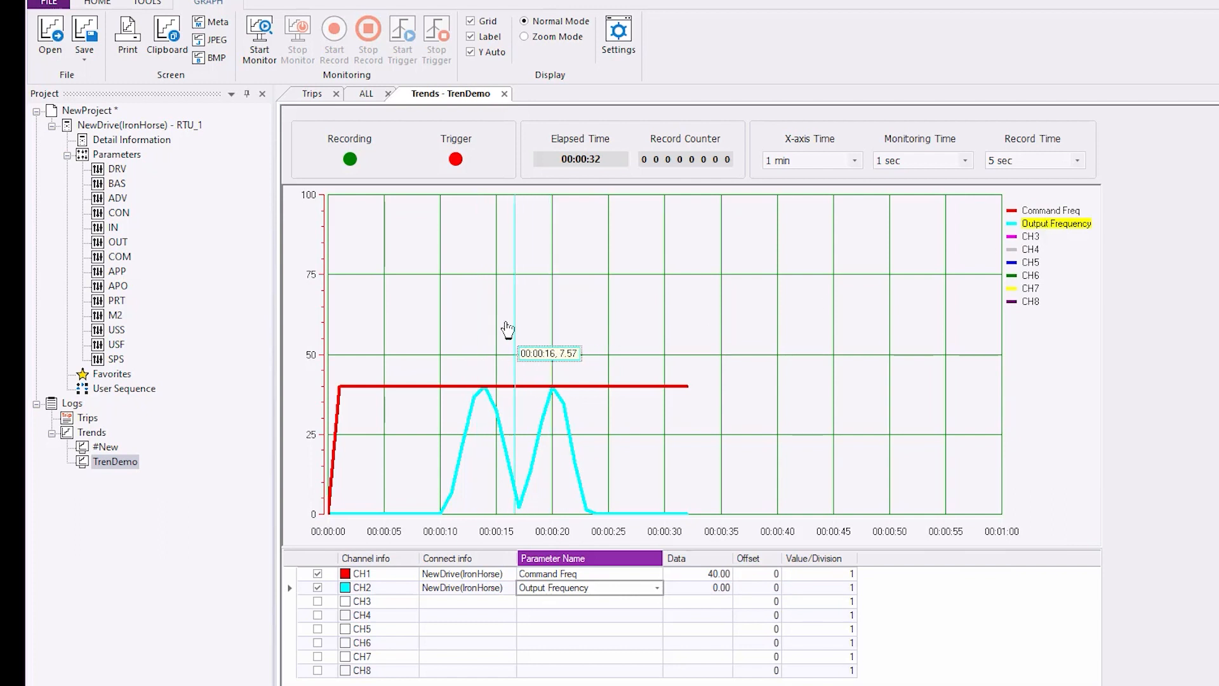
- Set the trend graph's X-axis time to 1 hour
{"action": "left_click", "coordinate": [854, 161]}
{"action": "left_click", "coordinate": [811, 349]}
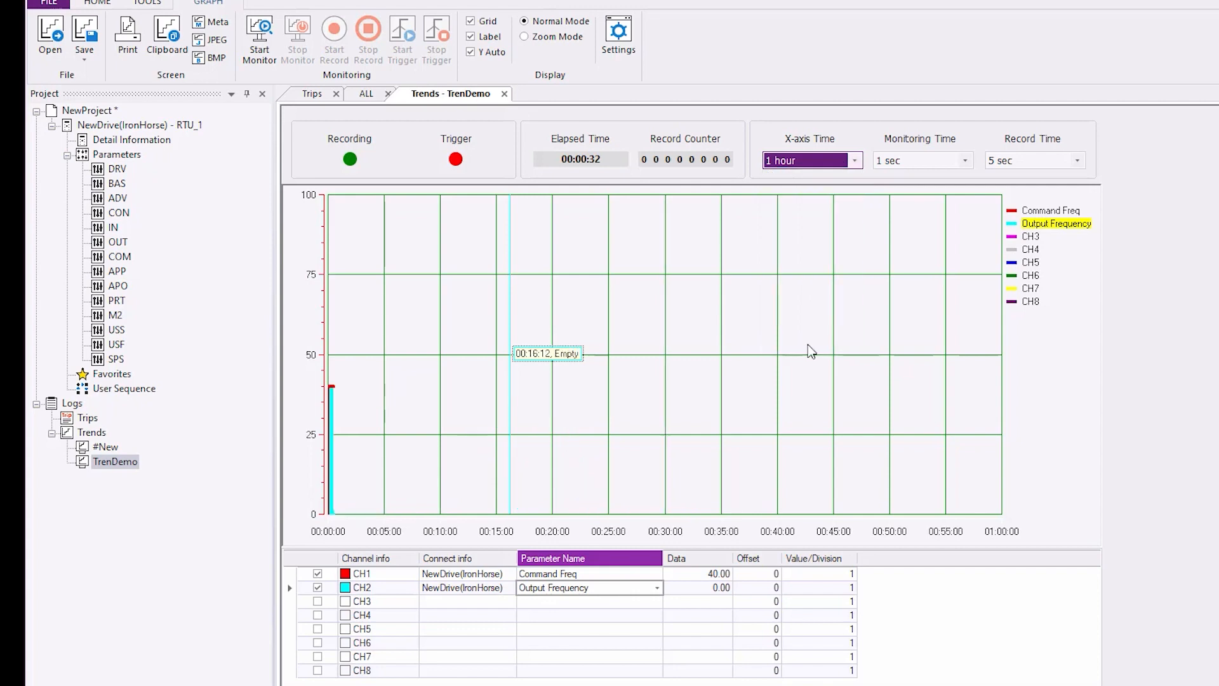
- Set the X-axis time to 20 seconds and, in Zoom Mode, shift the time axis to show about 10 to 30 seconds
{"action": "left_click", "coordinate": [854, 161]}
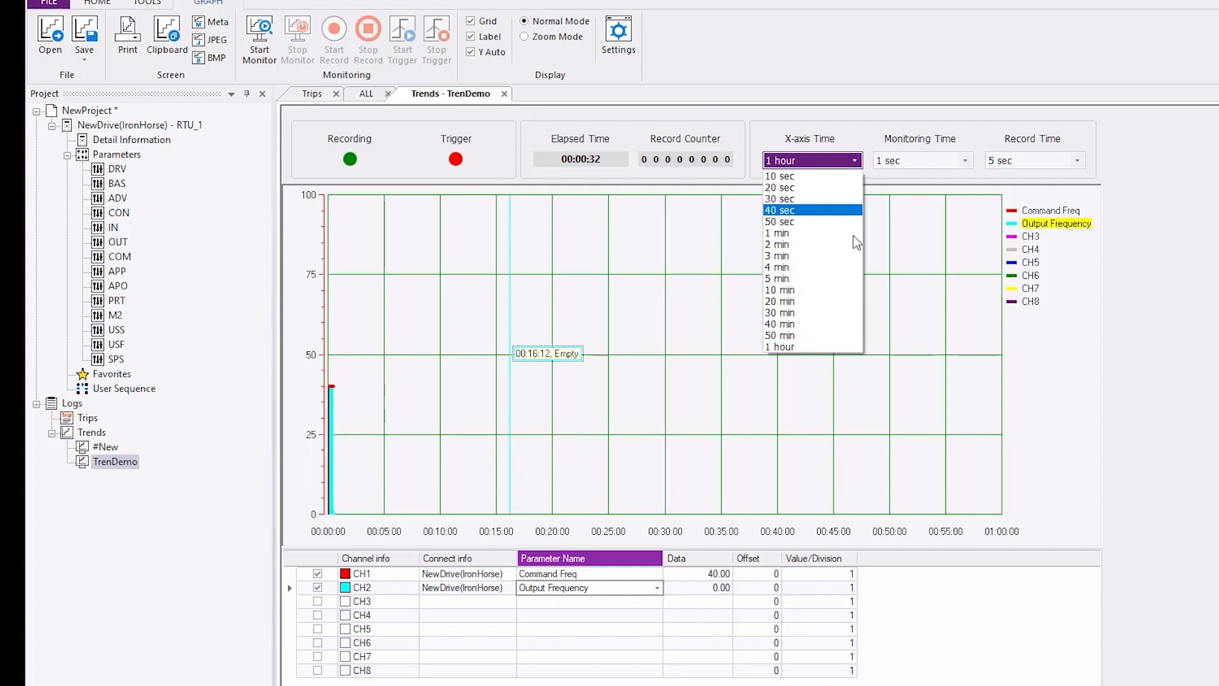
{"action": "left_click", "coordinate": [798, 188]}
{"action": "left_click", "coordinate": [525, 38]}
{"action": "left_click_drag", "start_coordinate": [820, 544], "coordinate": [501, 548]}
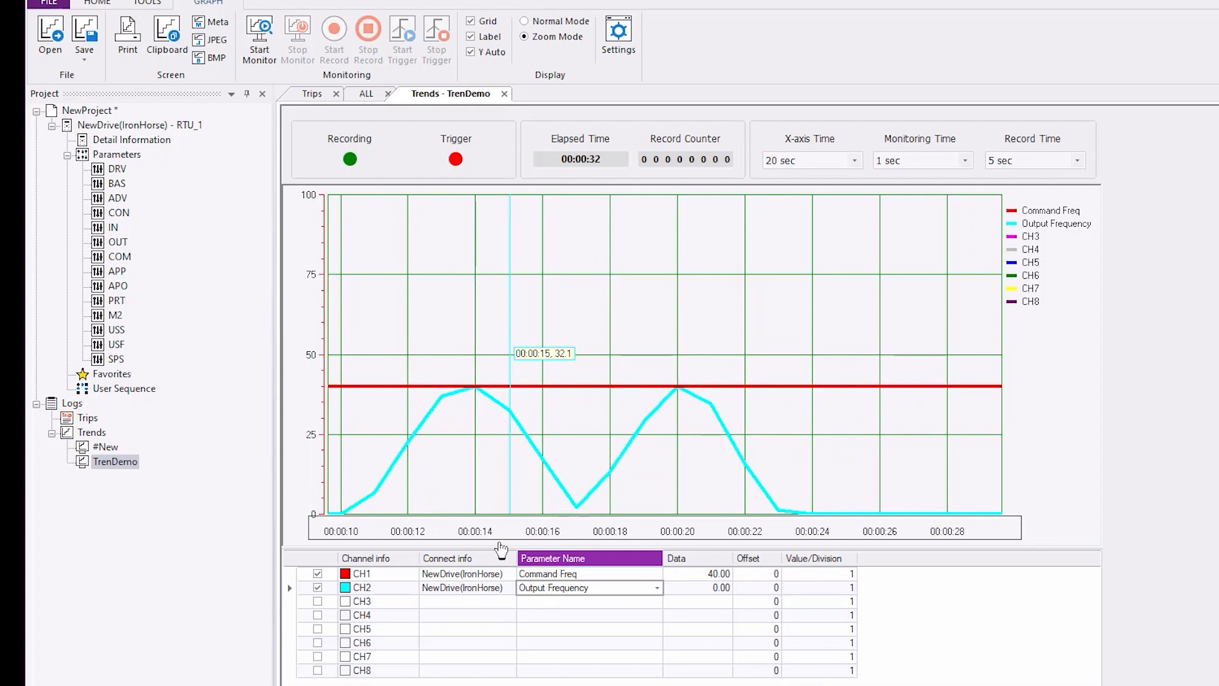
- Check the available monitoring times, keeping 1 sec, and set the record time to 2 sec
{"action": "left_click", "coordinate": [966, 163]}
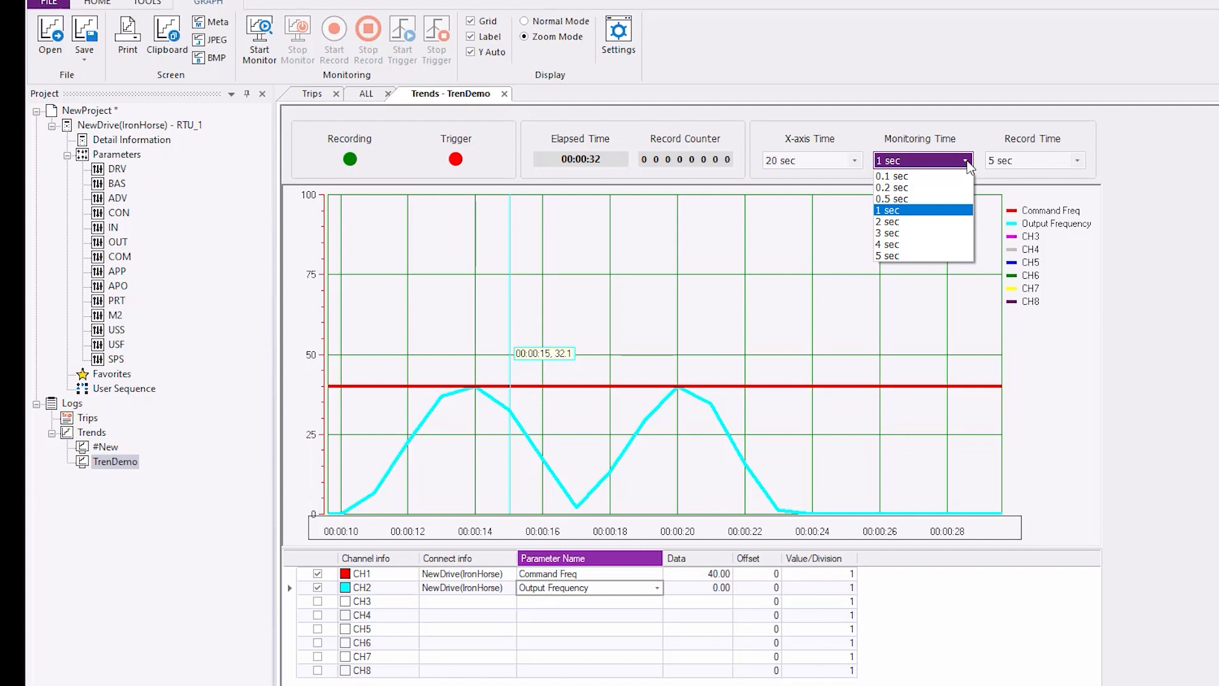
{"action": "left_click", "coordinate": [966, 161]}
{"action": "left_click", "coordinate": [1080, 163]}
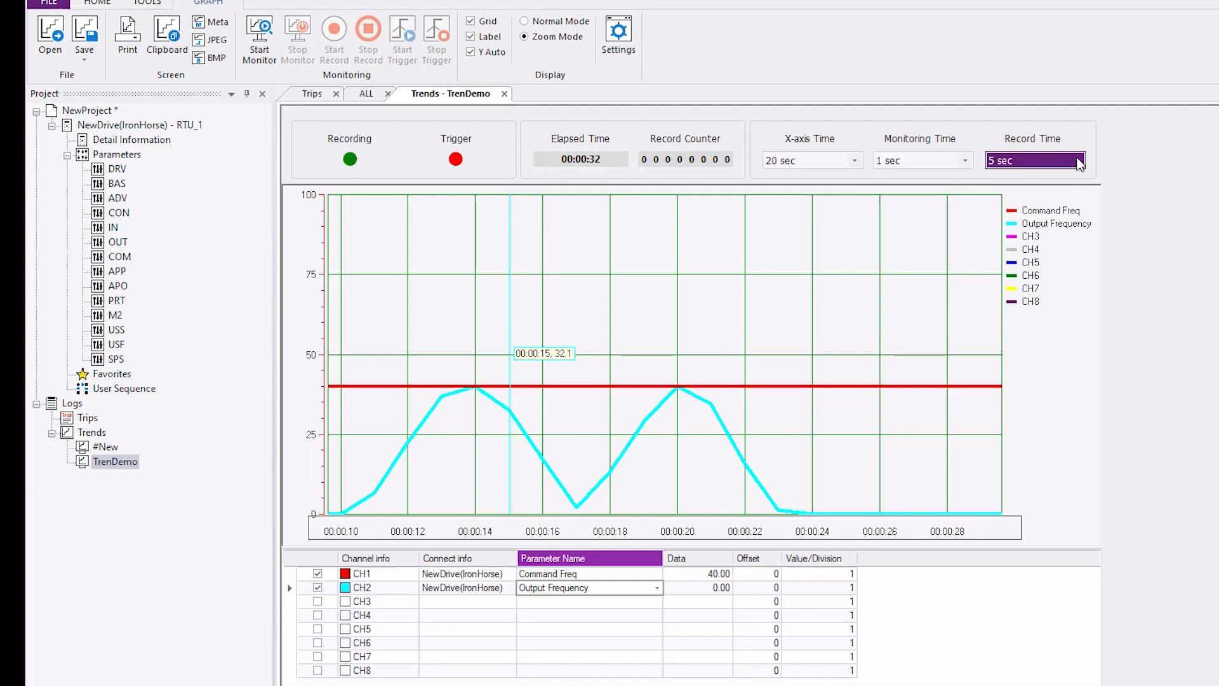
{"action": "left_click", "coordinate": [1079, 162]}
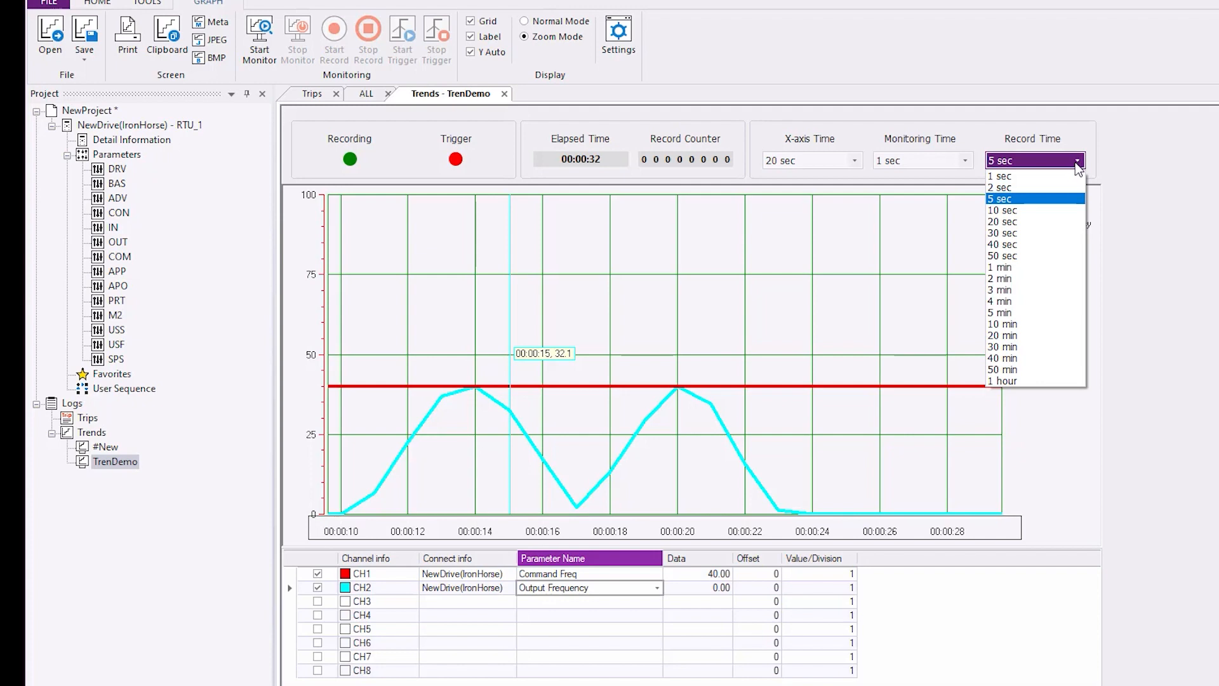
{"action": "left_click", "coordinate": [1053, 189]}
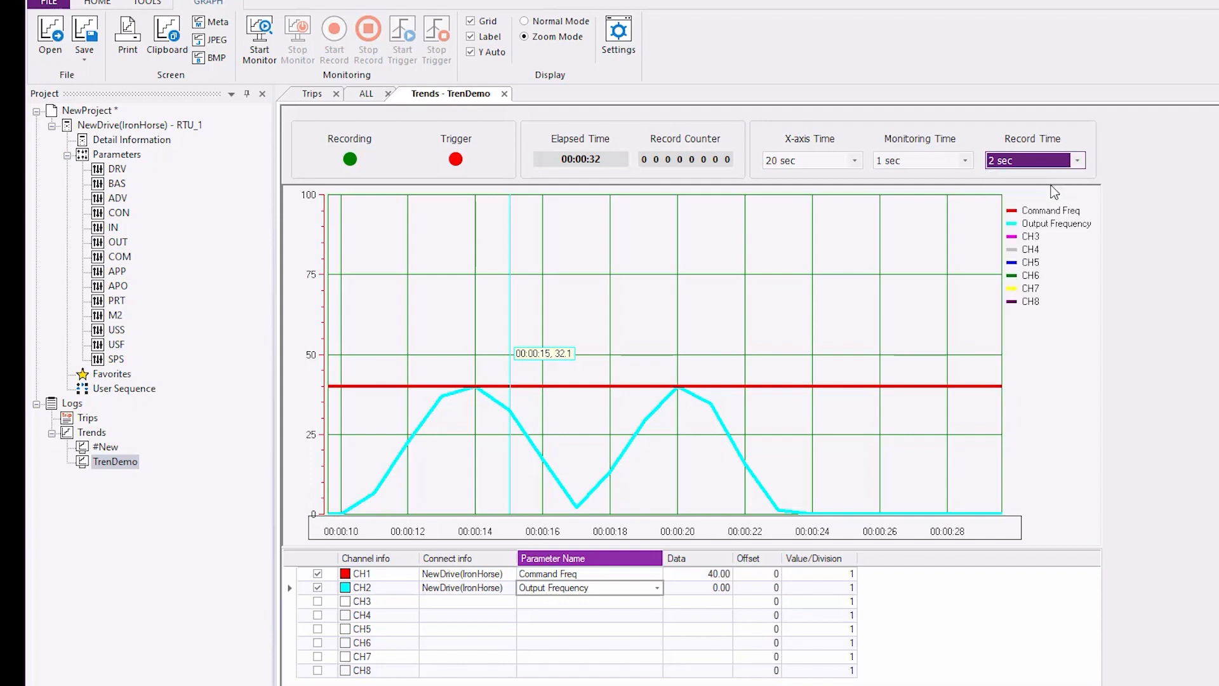
- Monitor the trend while recording its data for about 38 seconds, and stop the monitoring
{"action": "left_click", "coordinate": [261, 38]}
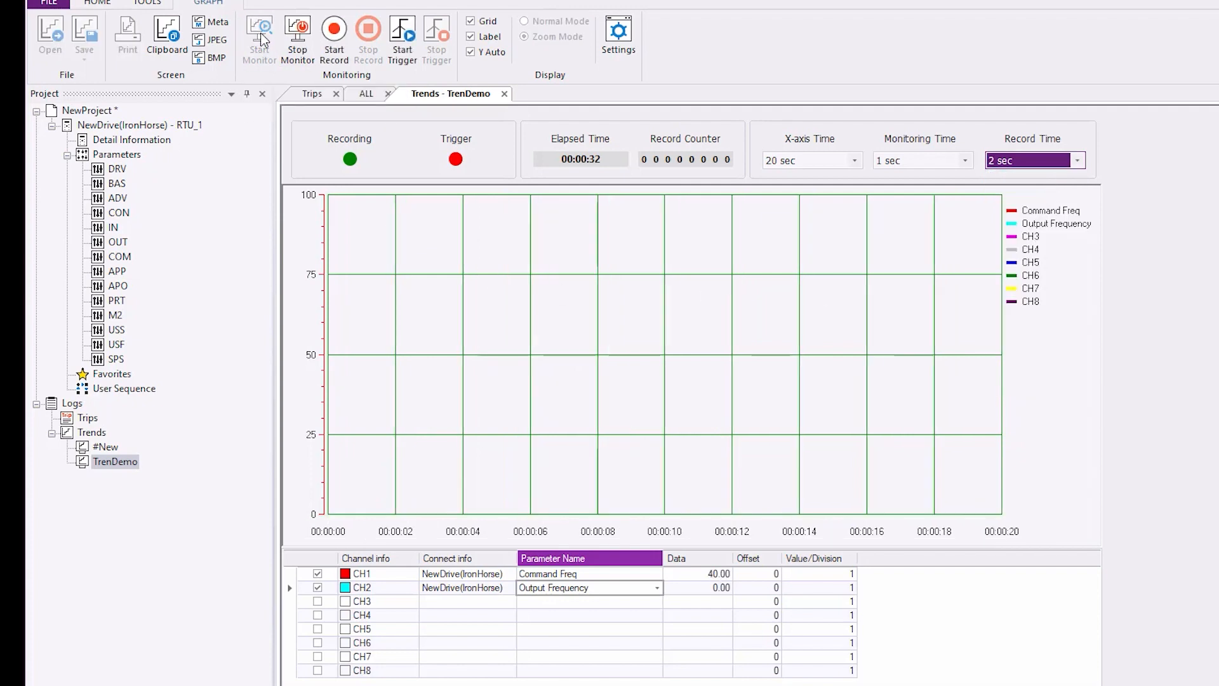
{"action": "left_click", "coordinate": [334, 35]}
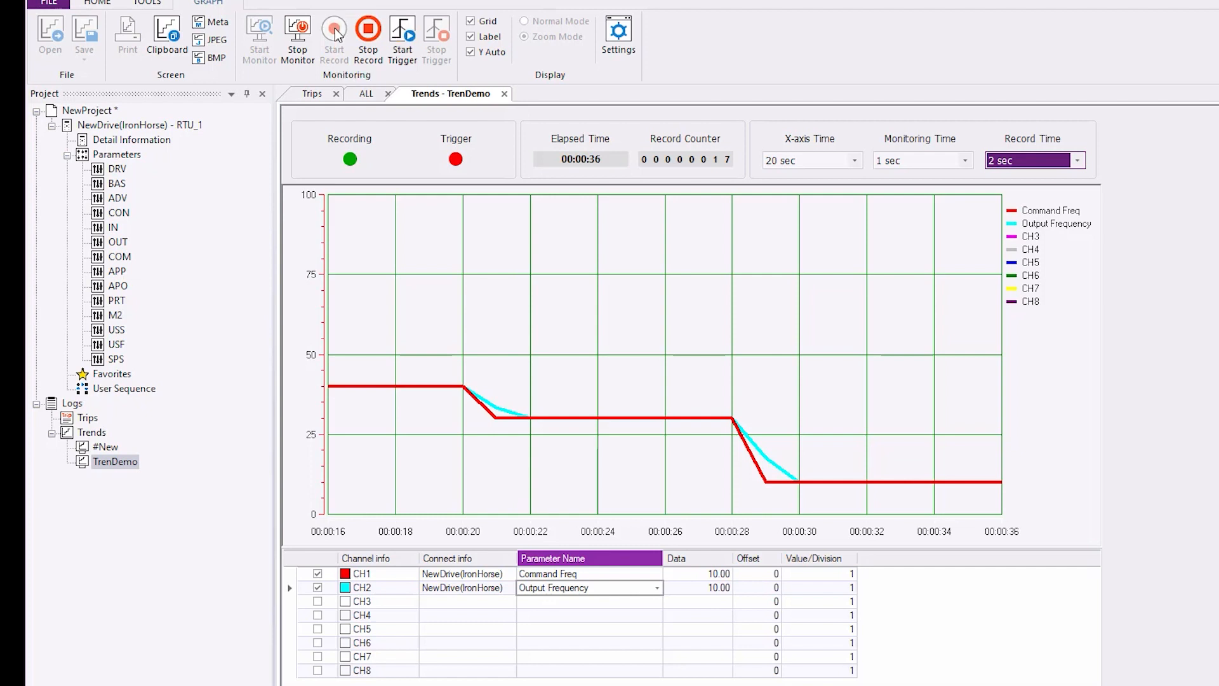
{"action": "left_click", "coordinate": [296, 35]}
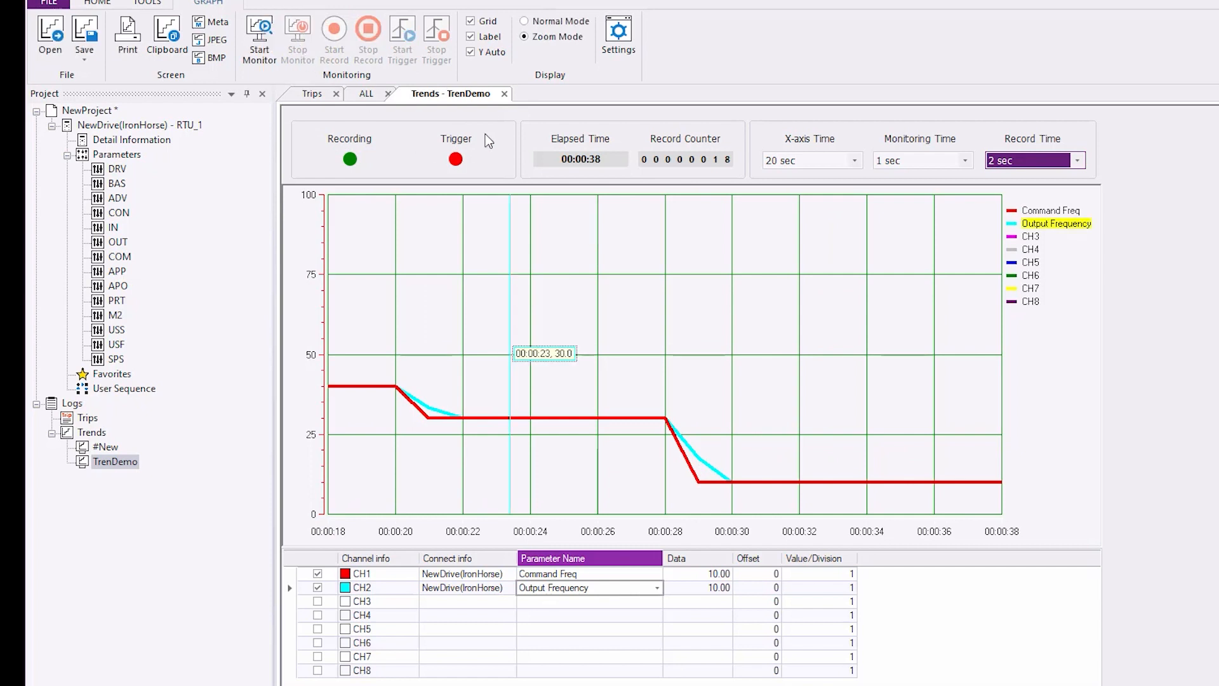
- Check the record file path in the trend's trigger settings and review the recorded Snapshot_20210603131643.csv in Excel
{"action": "left_click", "coordinate": [616, 33]}
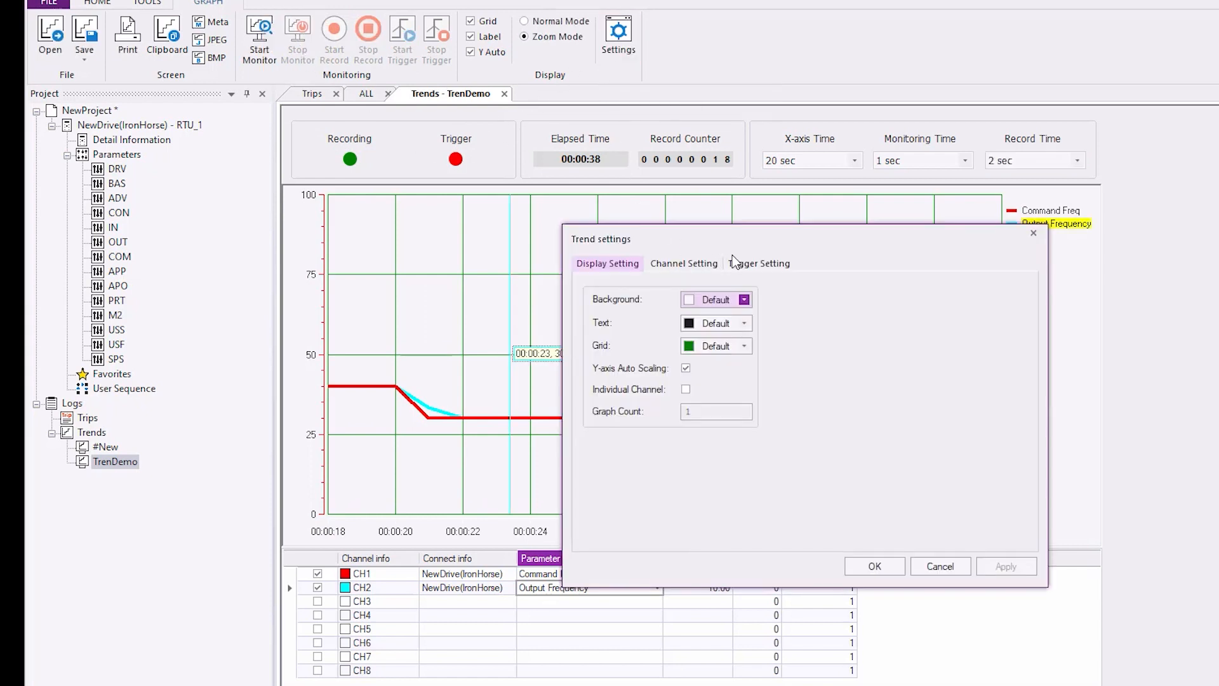
{"action": "left_click", "coordinate": [749, 263]}
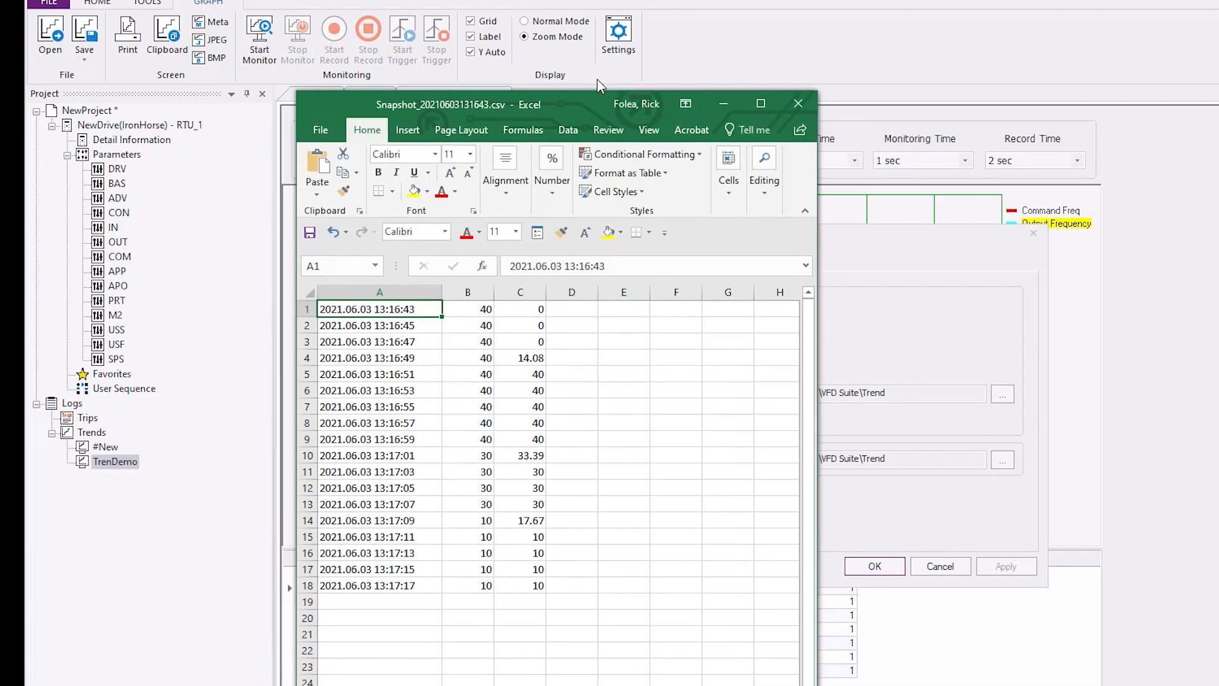
{"action": "left_click_drag", "start_coordinate": [597, 78], "coordinate": [603, 67]}
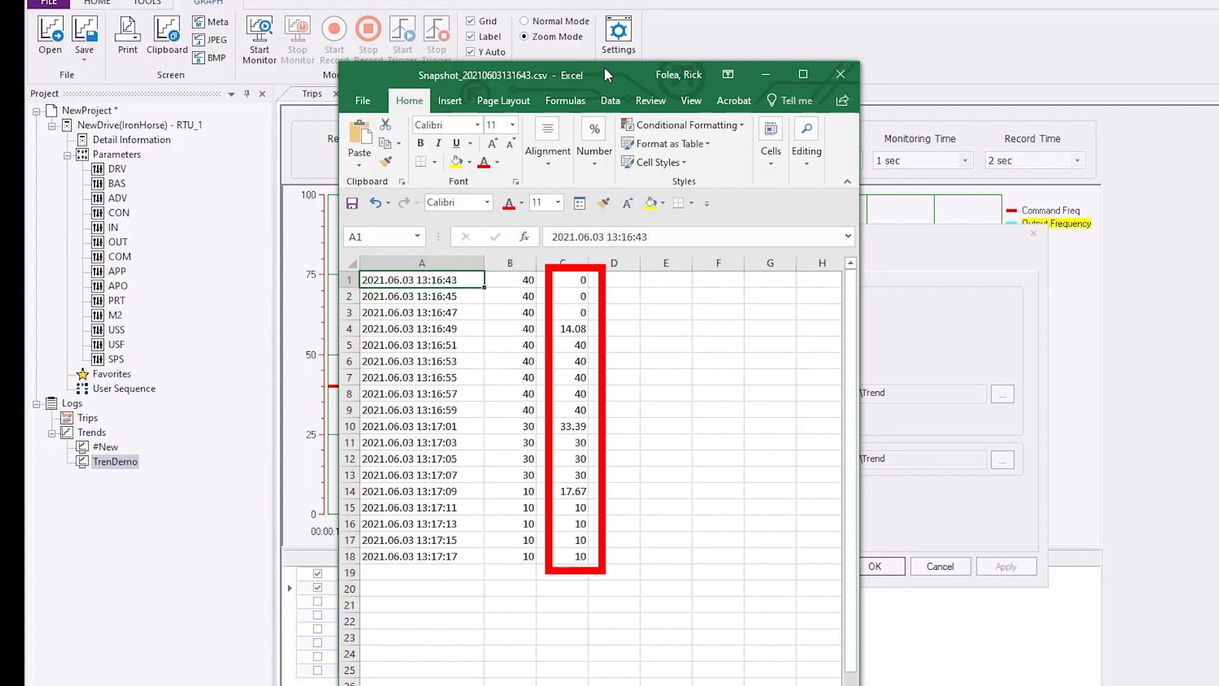
{"action": "left_click", "coordinate": [772, 75]}
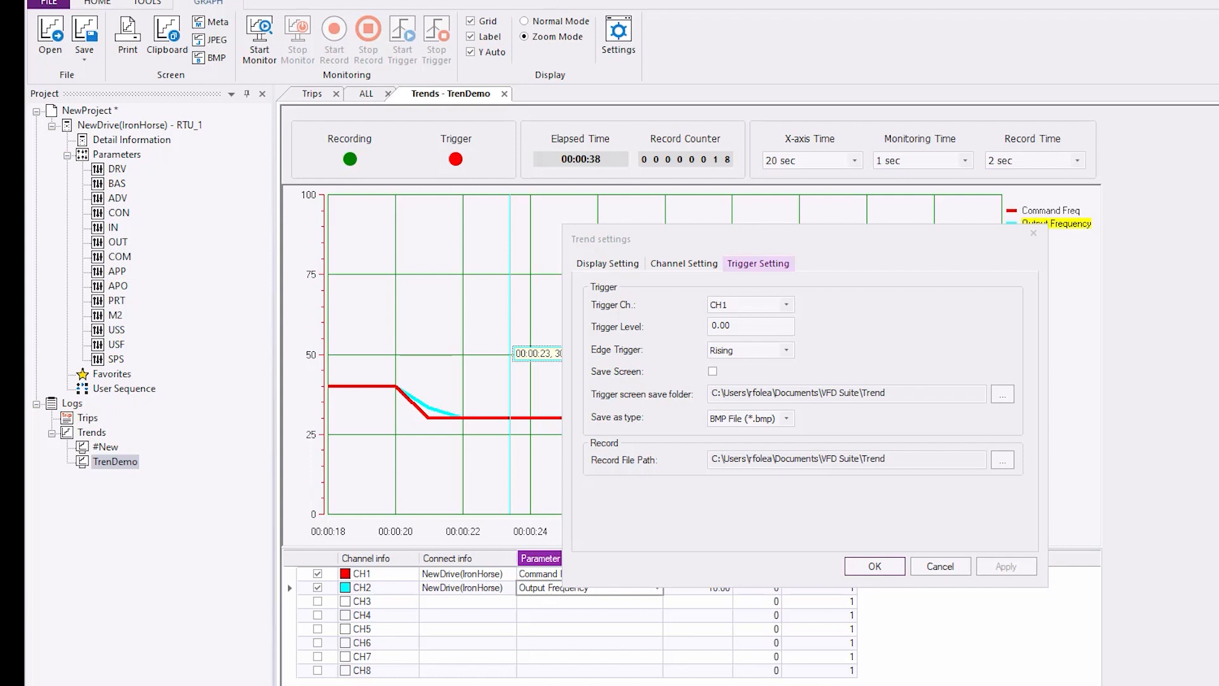
- Set the trend trigger to channel CH2 with a trigger level of 30 on a Rising edge
{"action": "left_click", "coordinate": [786, 306]}
{"action": "left_click", "coordinate": [772, 329]}
{"action": "double_click", "coordinate": [772, 326]}
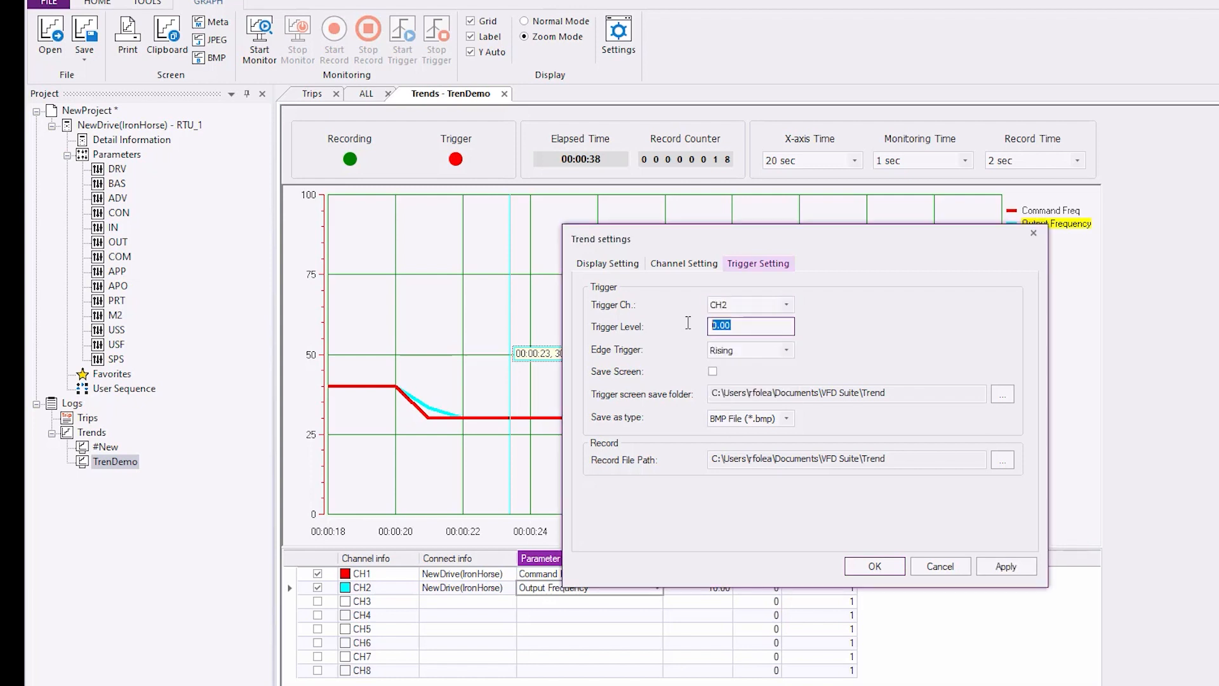
{"action": "type", "text": "30"}
{"action": "left_click", "coordinate": [787, 350]}
{"action": "left_click", "coordinate": [775, 365]}
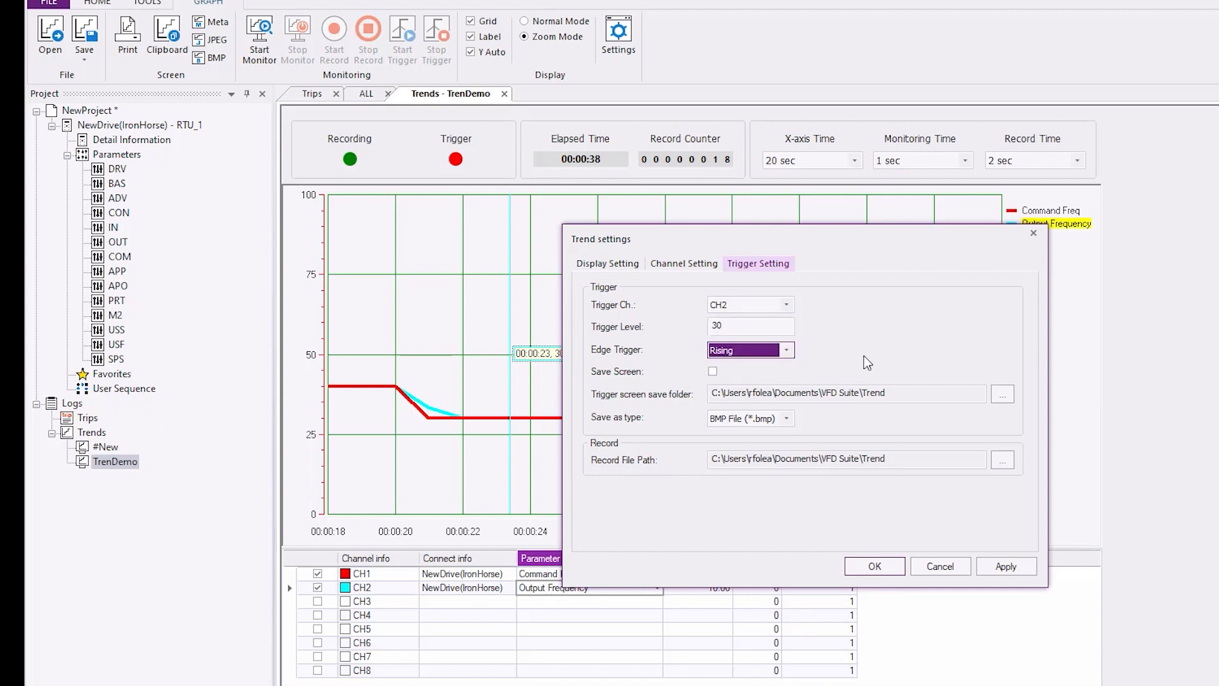
- Enable saving the screen on a trigger, choose JPEG File (*.jpg) as the save type and accept the trend settings
{"action": "left_click", "coordinate": [713, 372]}
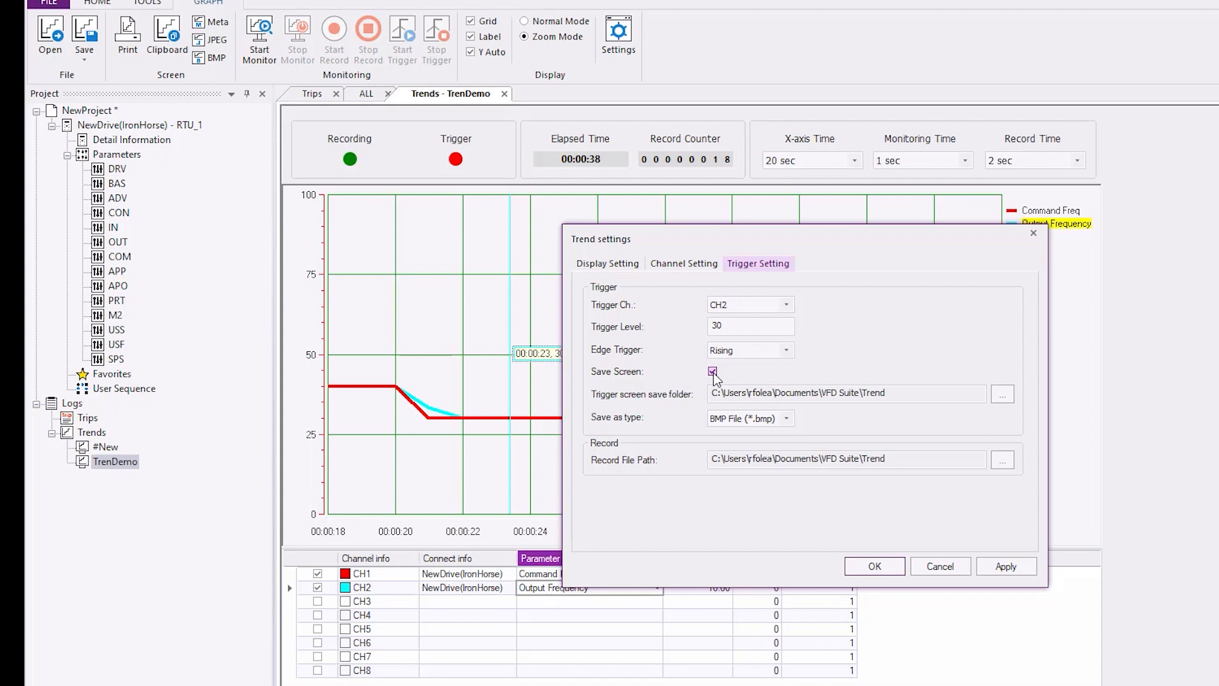
{"action": "left_click_drag", "start_coordinate": [891, 394], "coordinate": [692, 401]}
{"action": "left_click", "coordinate": [786, 418]}
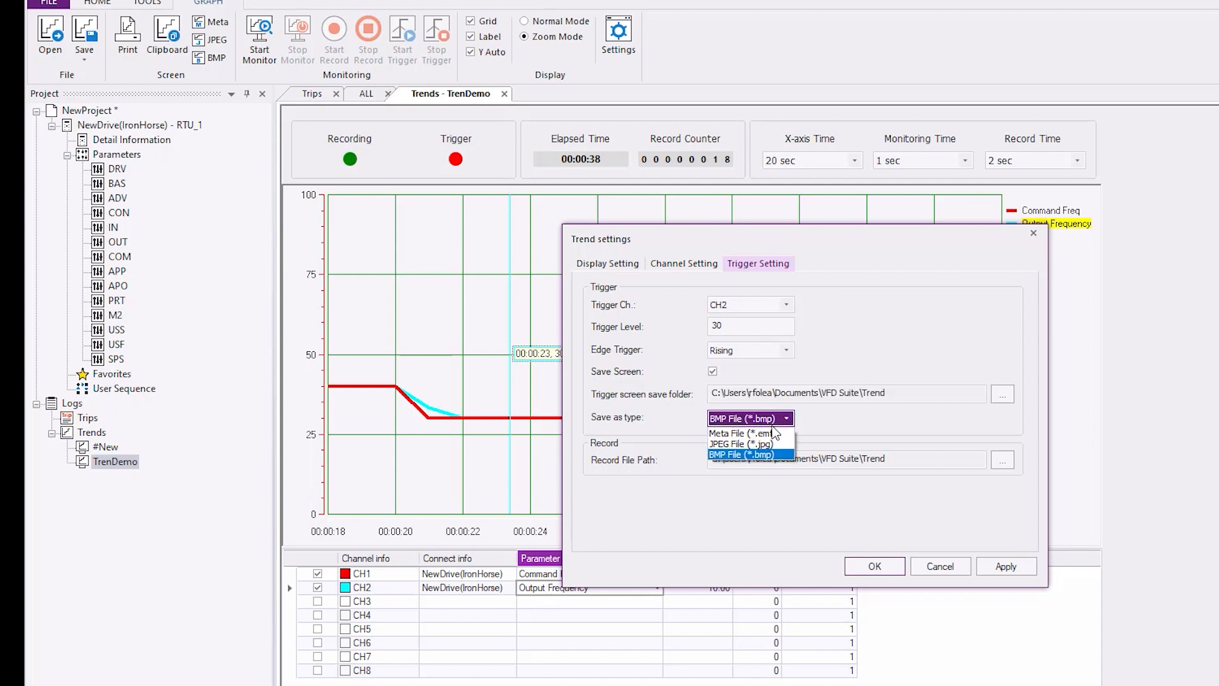
{"action": "left_click", "coordinate": [764, 440]}
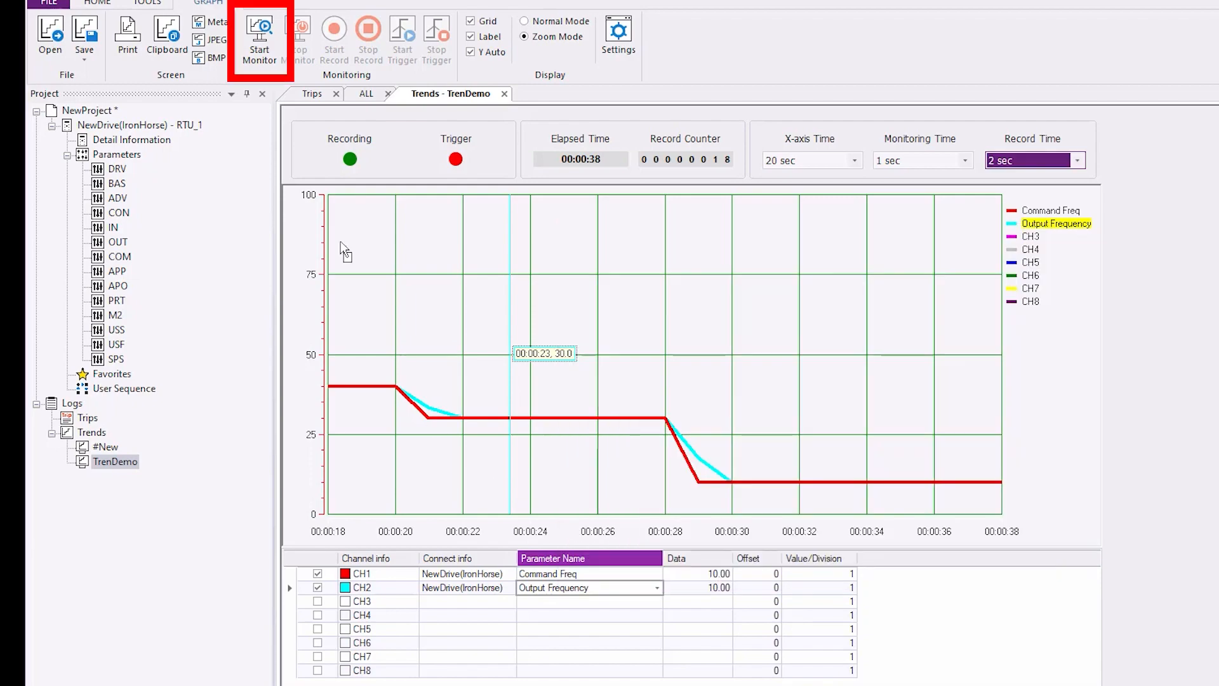
- Start monitoring the TrenDemo trend and activate its trigger
{"action": "left_click", "coordinate": [259, 38]}
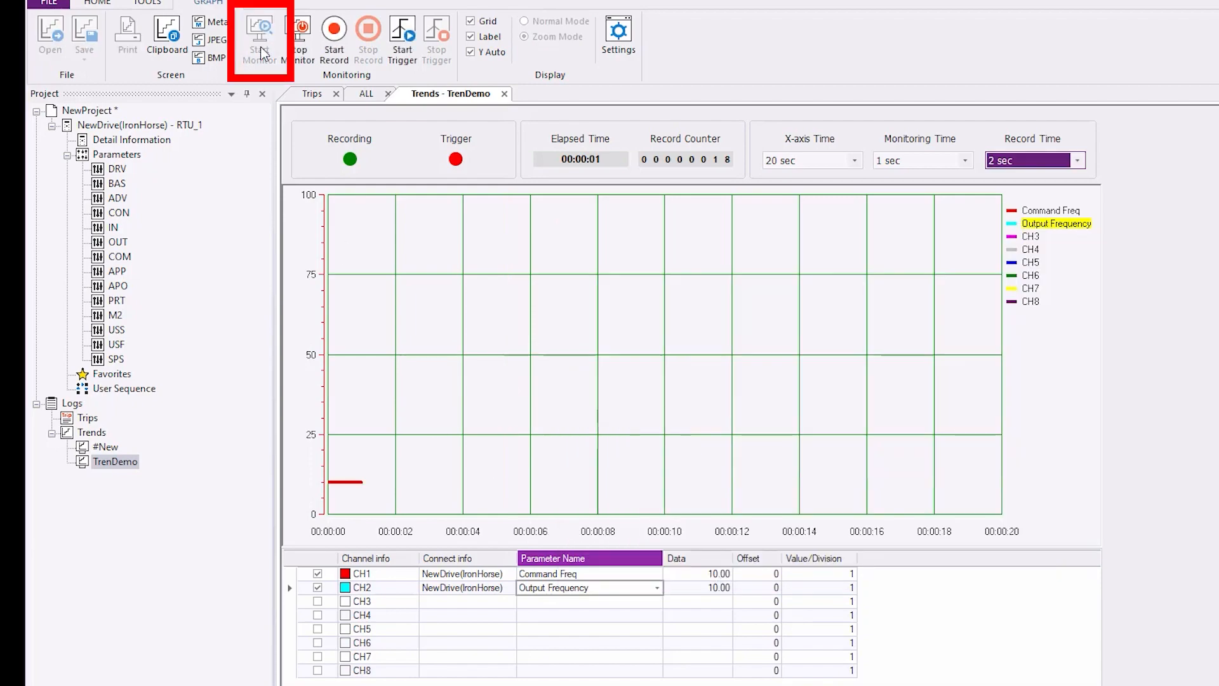
{"action": "left_click", "coordinate": [401, 38]}
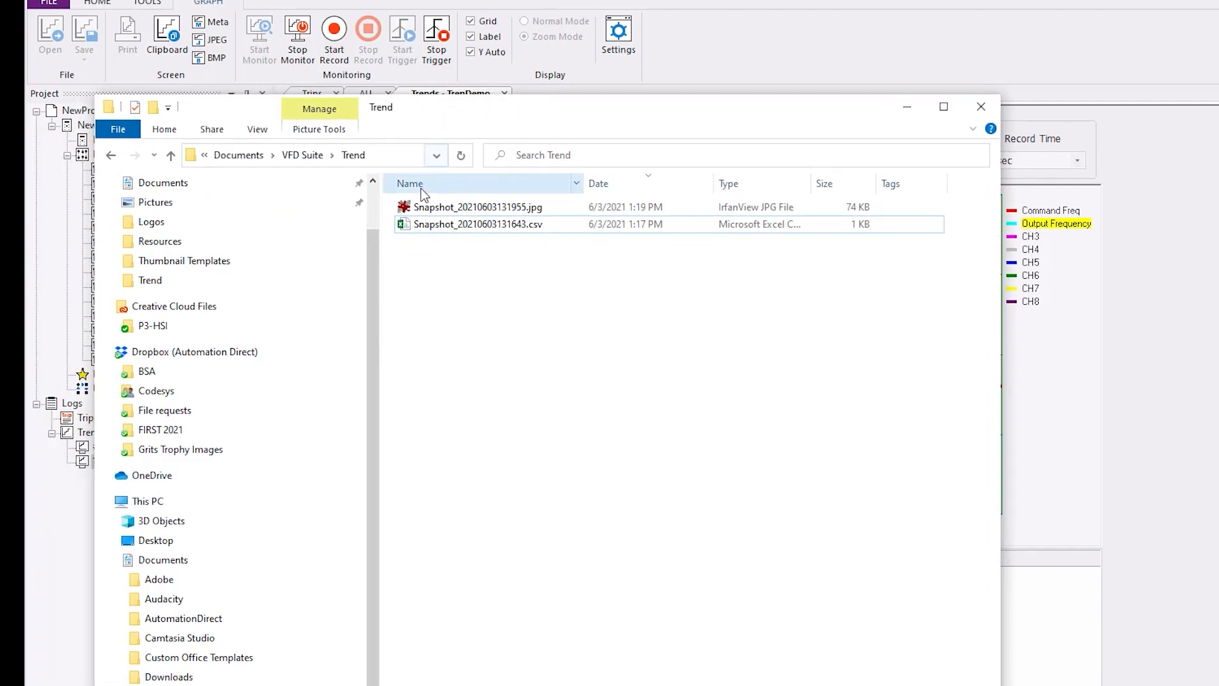
- View the saved trigger image Snapshot_20210603131955.jpg, close it and acknowledge the trigger alert
{"action": "double_click", "coordinate": [409, 207]}
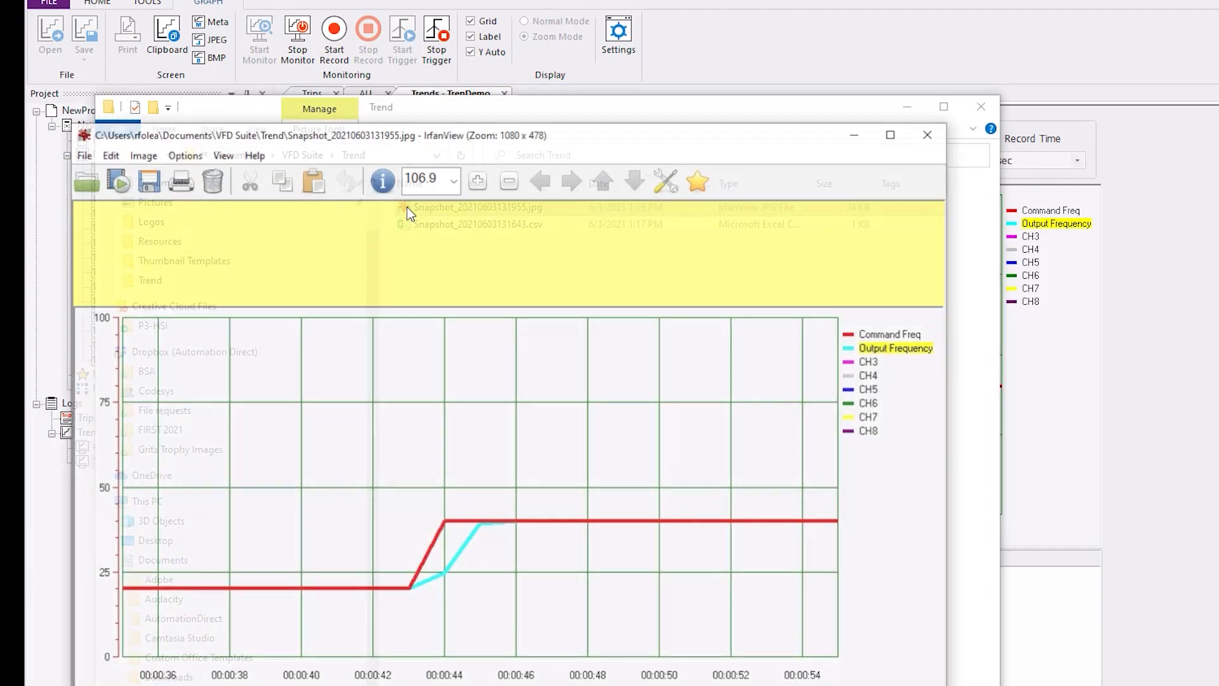
{"action": "left_click", "coordinate": [929, 133]}
{"action": "left_click", "coordinate": [909, 106]}
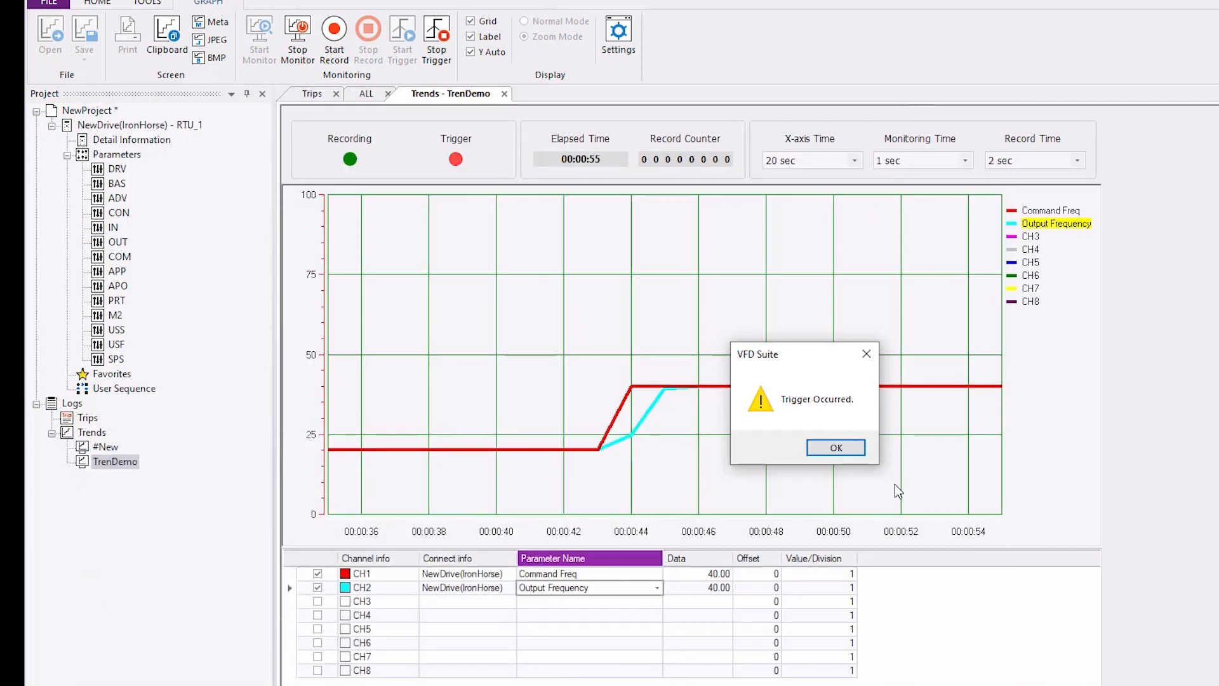
{"action": "left_click", "coordinate": [836, 448]}
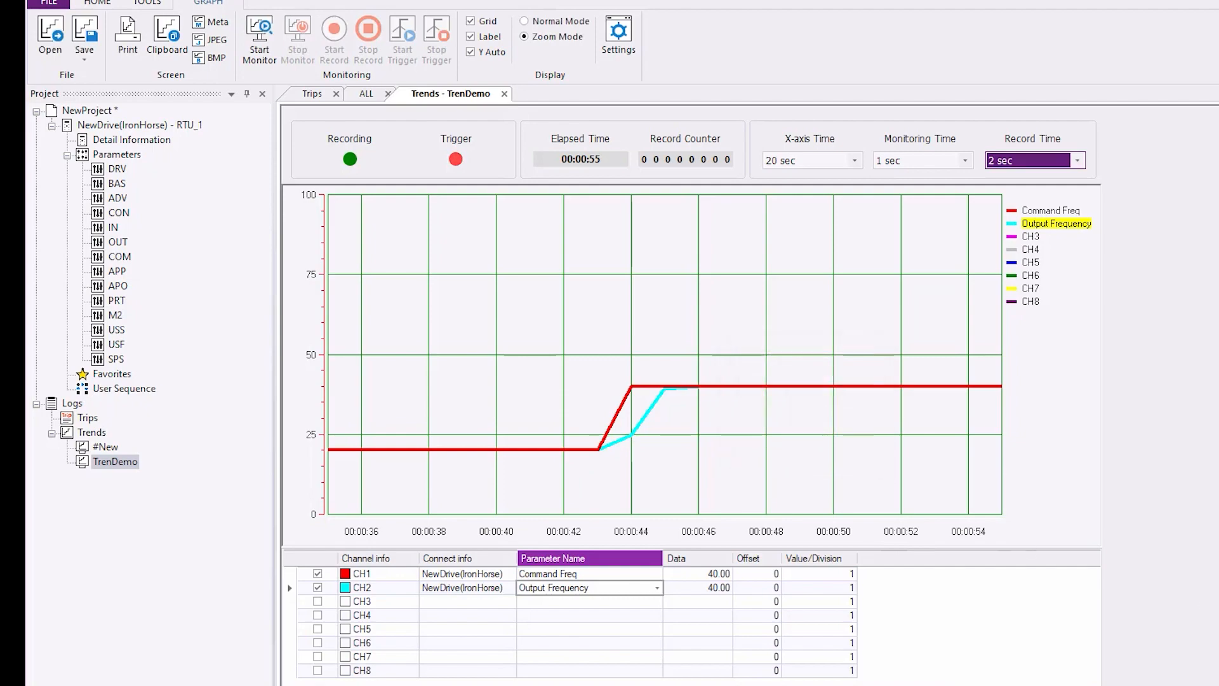
- Save the captured trend as a scope file named TrenDemo in the VFD Suite Trend folder
{"action": "left_click", "coordinate": [85, 48]}
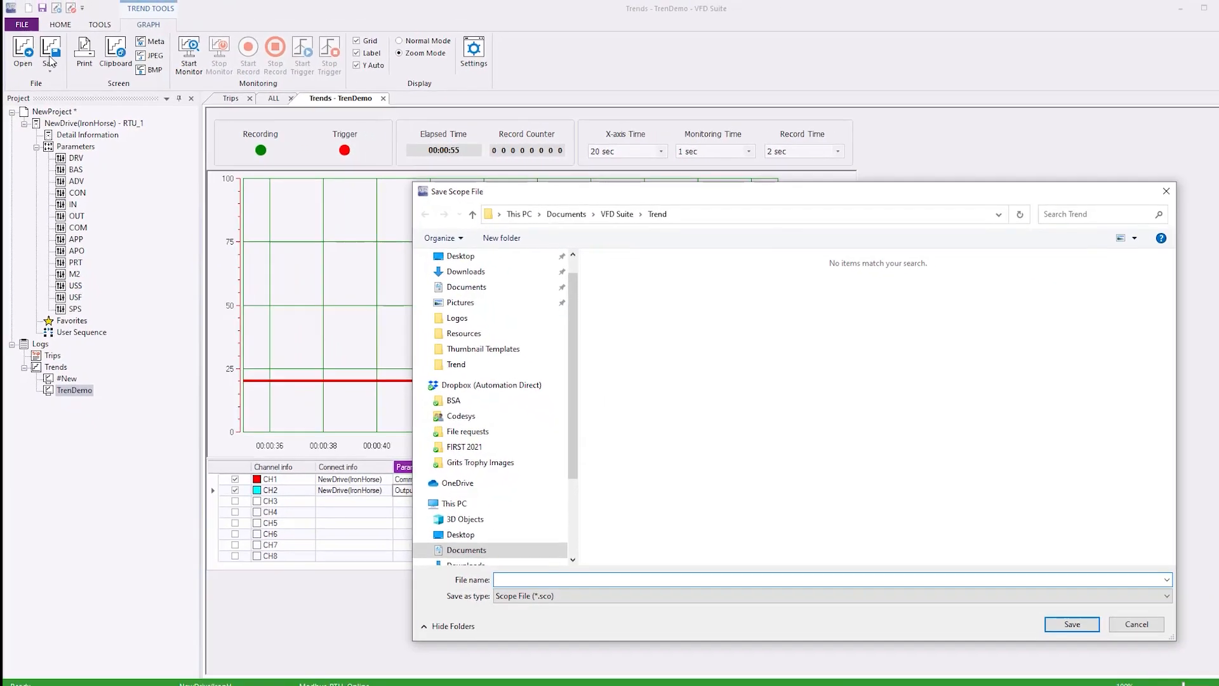
{"action": "type", "text": "TrenDemo"}
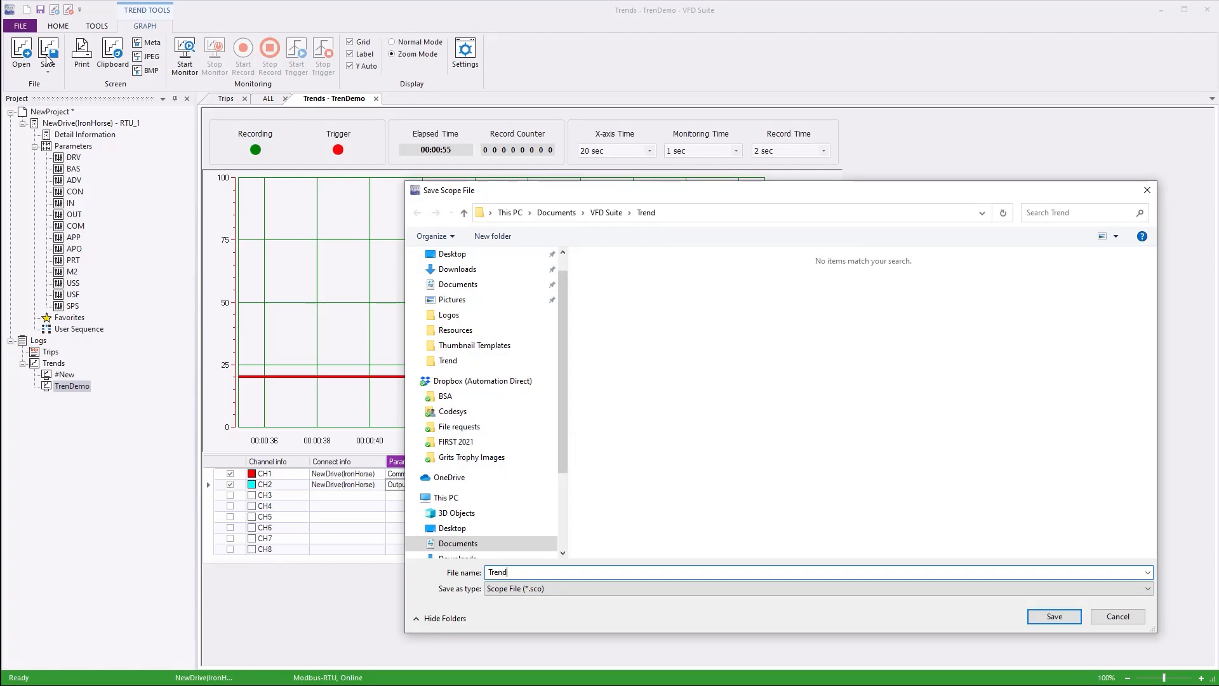
{"action": "key", "text": "Return"}
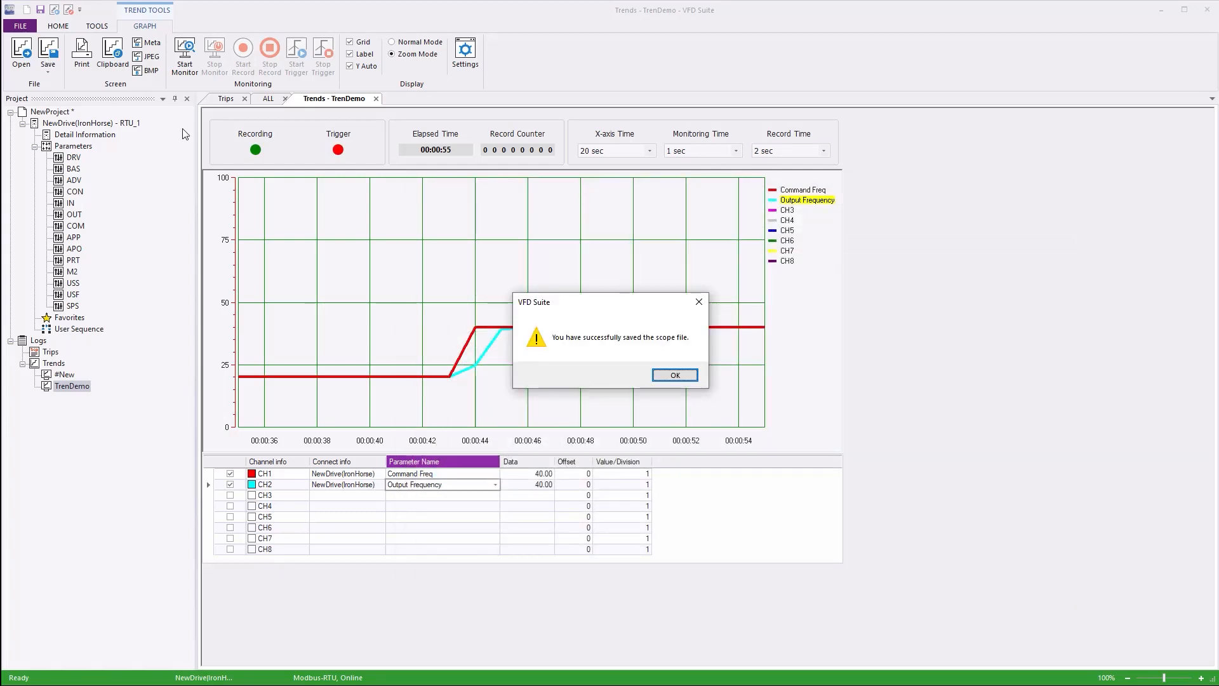
{"action": "left_click", "coordinate": [675, 375]}
- Replace the displayed trace with a monitoring run of about 2 seconds, and reload the saved scope file into the graph
{"action": "left_click", "coordinate": [188, 64]}
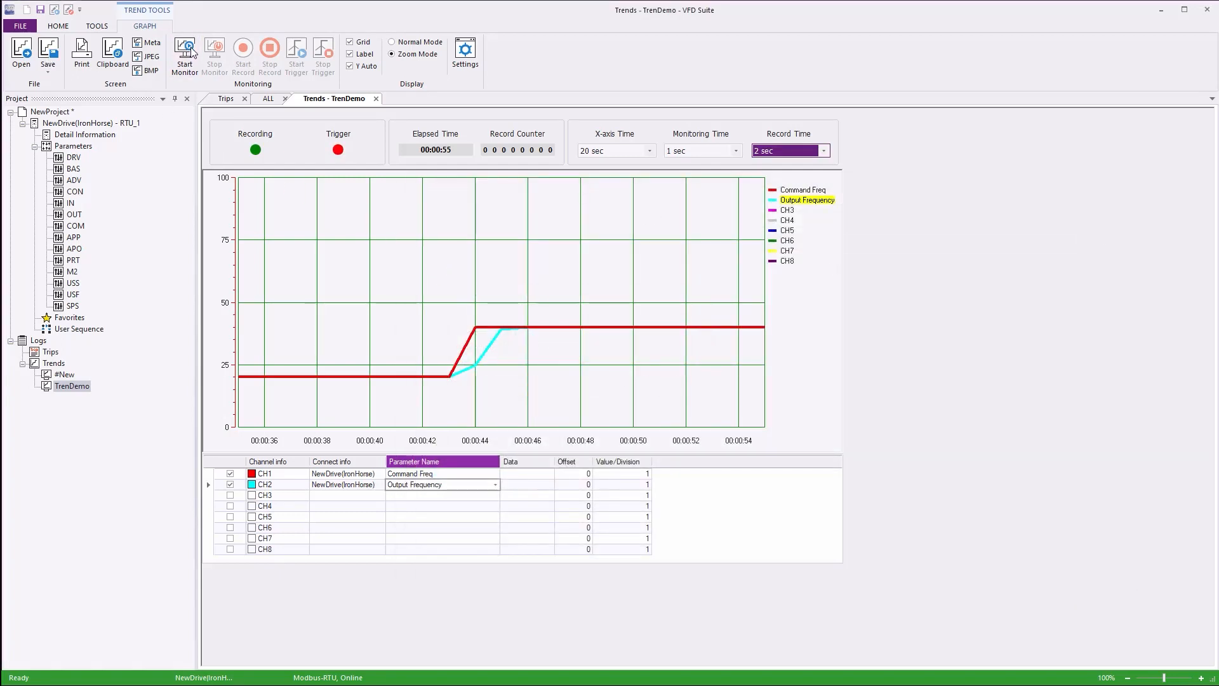
{"action": "left_click", "coordinate": [214, 56]}
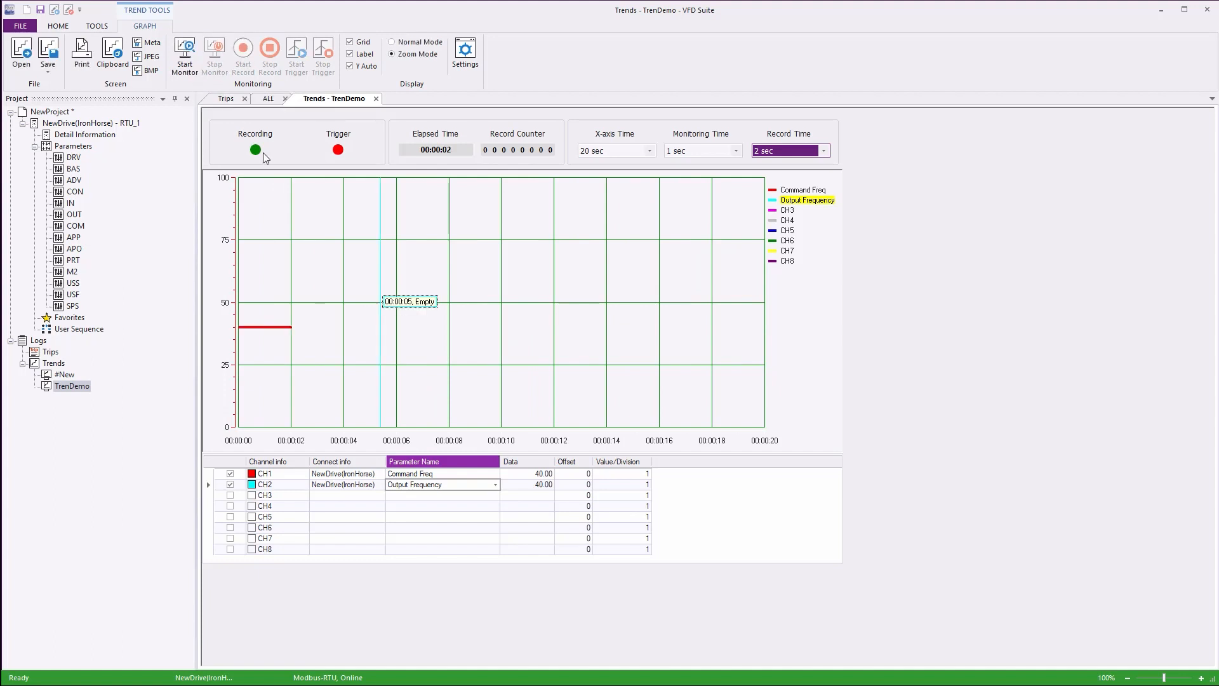
{"action": "left_click", "coordinate": [21, 74]}
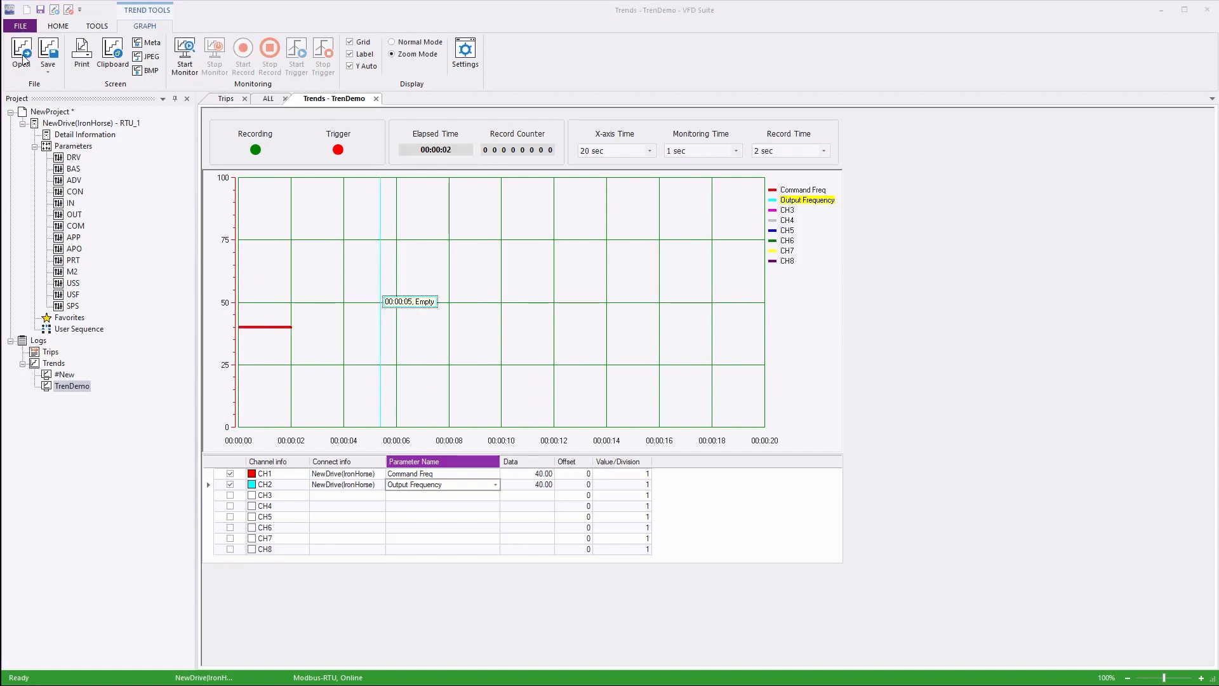
{"action": "double_click", "coordinate": [675, 285]}
{"action": "left_click", "coordinate": [679, 375]}
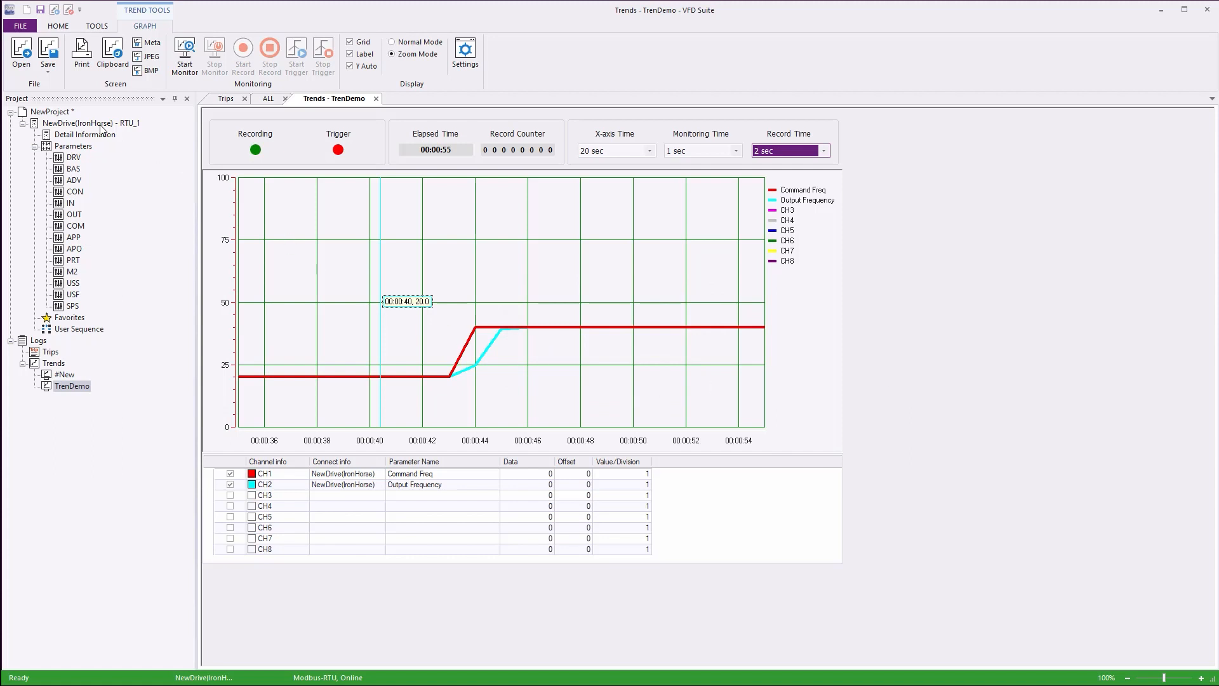
- Print one copy of the trend graph on the HP LaserJet P4014/P4015 printer
{"action": "left_click", "coordinate": [82, 56]}
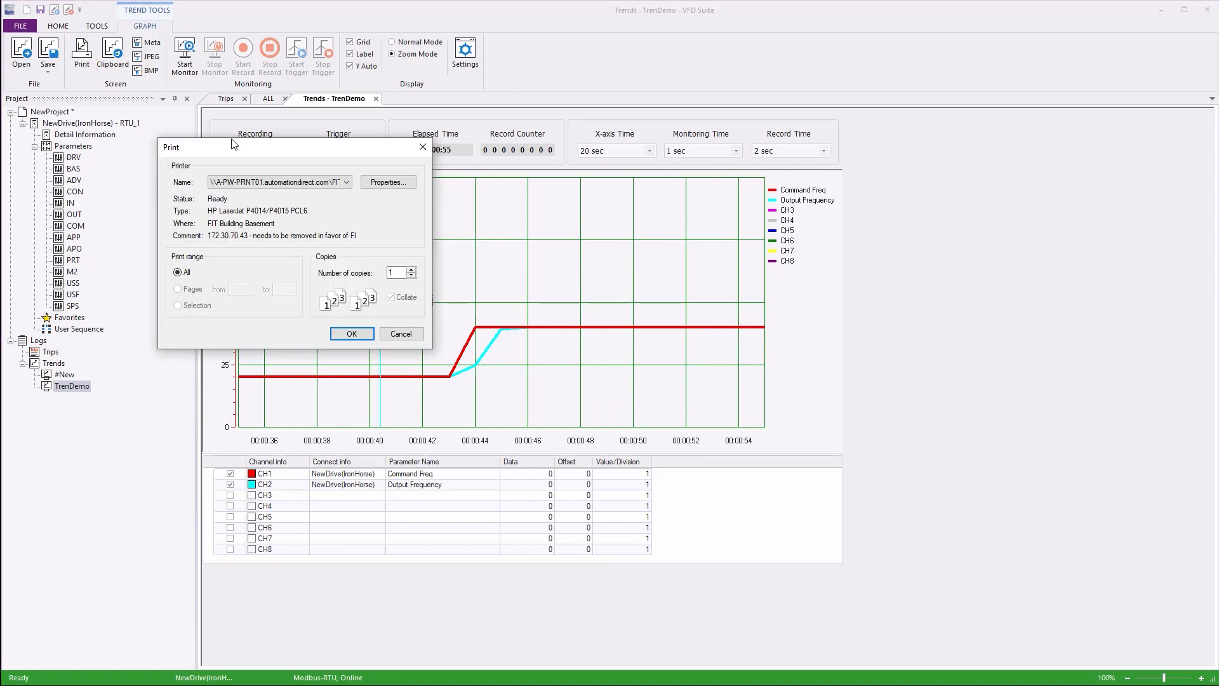
{"action": "left_click", "coordinate": [358, 333]}
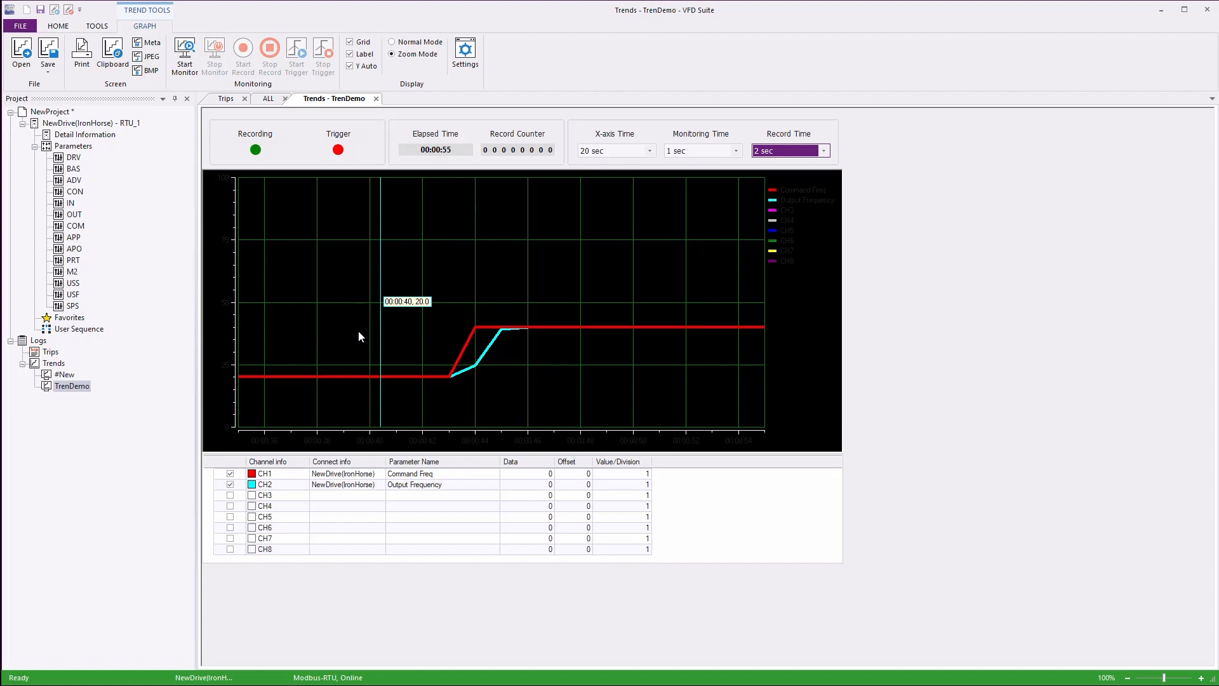
- Set the trend graph's background colour to white and accept the display settings
{"action": "left_click", "coordinate": [465, 52]}
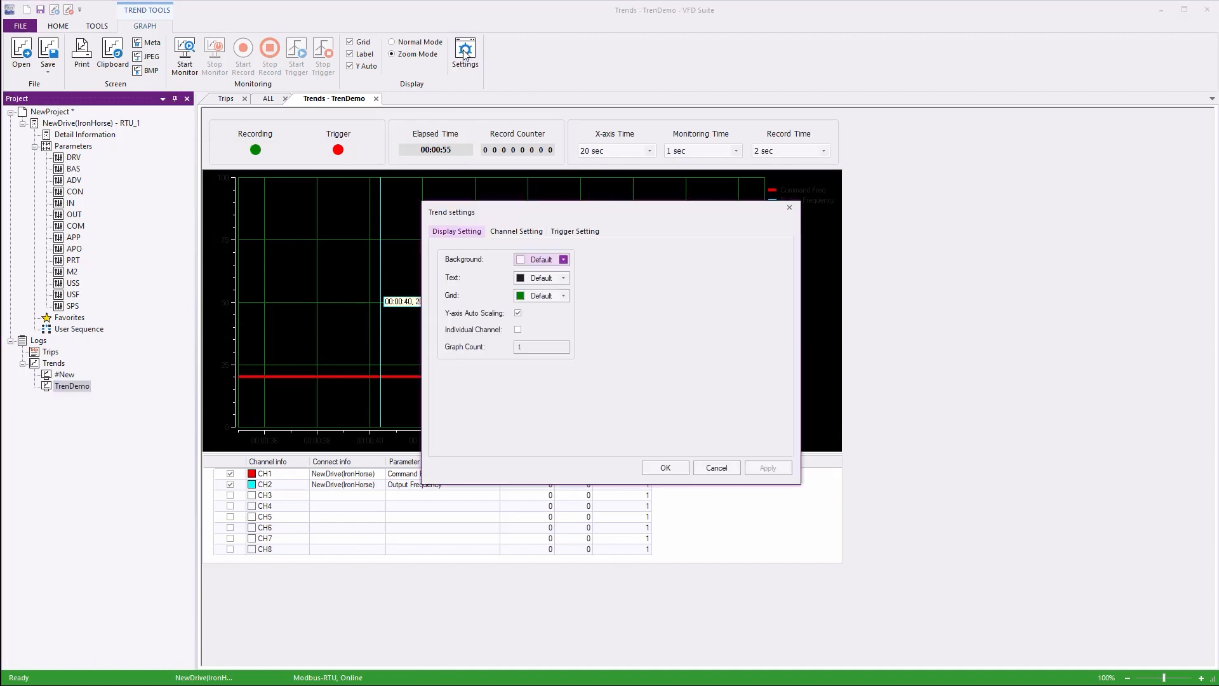
{"action": "left_click", "coordinate": [532, 260]}
{"action": "left_click", "coordinate": [522, 386]}
{"action": "left_click", "coordinate": [766, 468]}
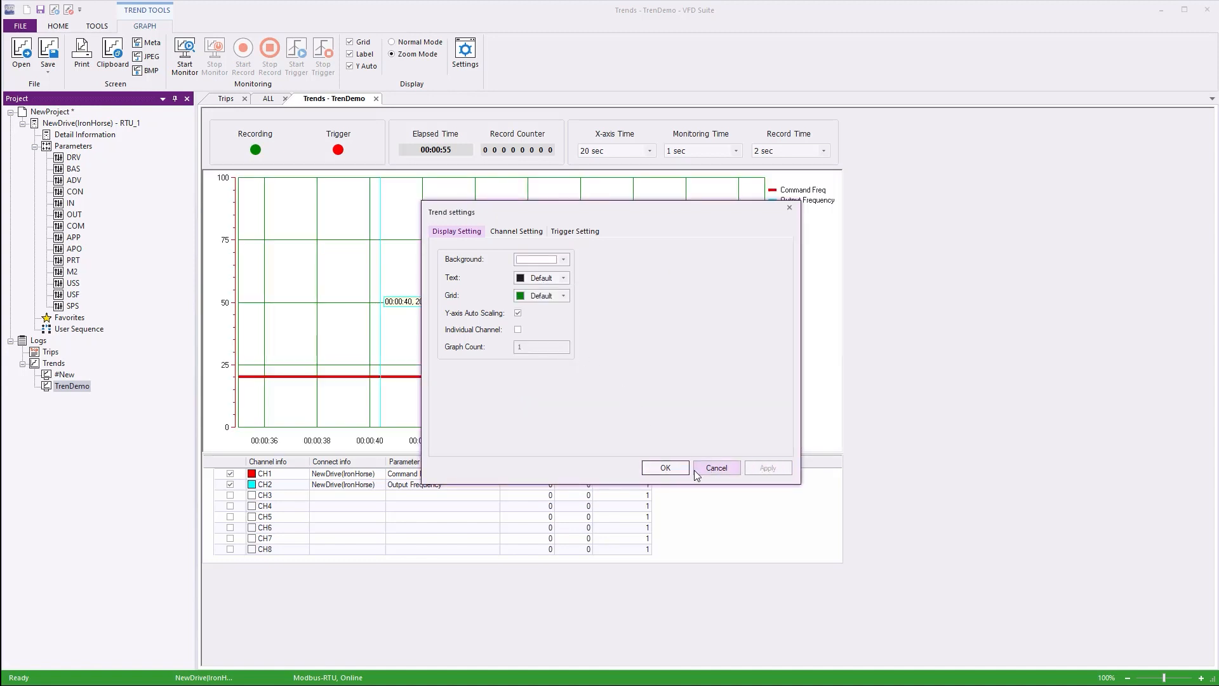
{"action": "left_click", "coordinate": [664, 468]}
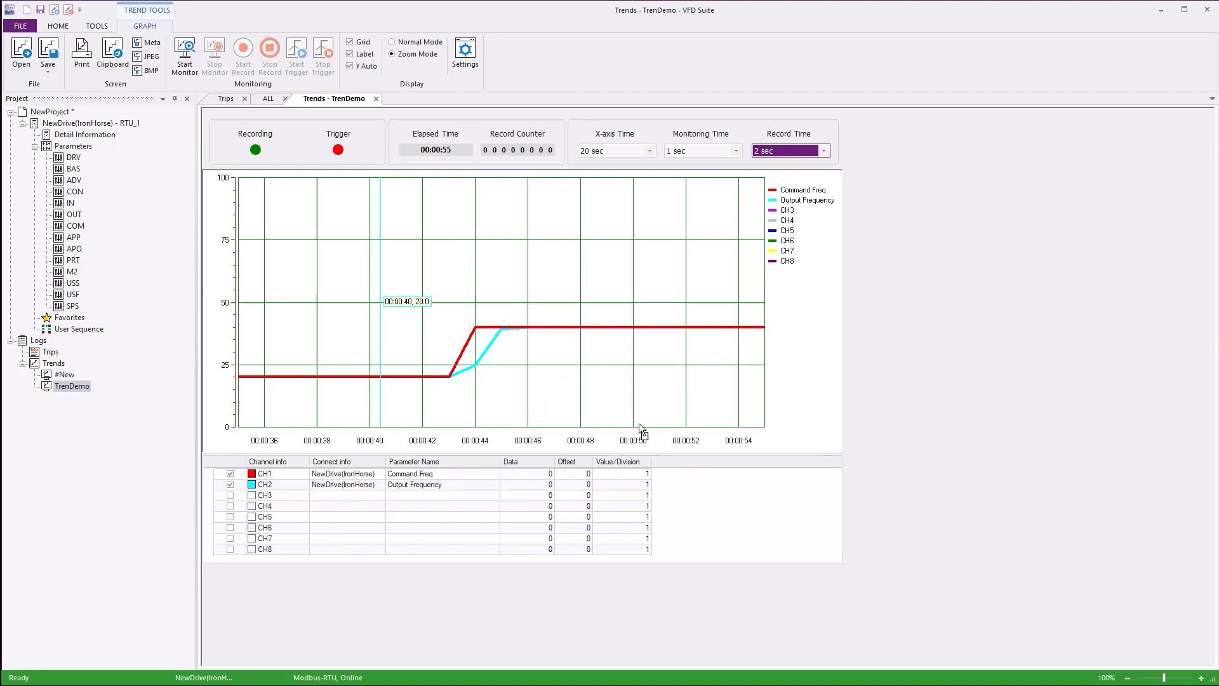
- Turn off Y-axis auto scaling in the trend settings and bring up CH1's Y-axis minimum and maximum for editing
{"action": "left_click", "coordinate": [465, 53]}
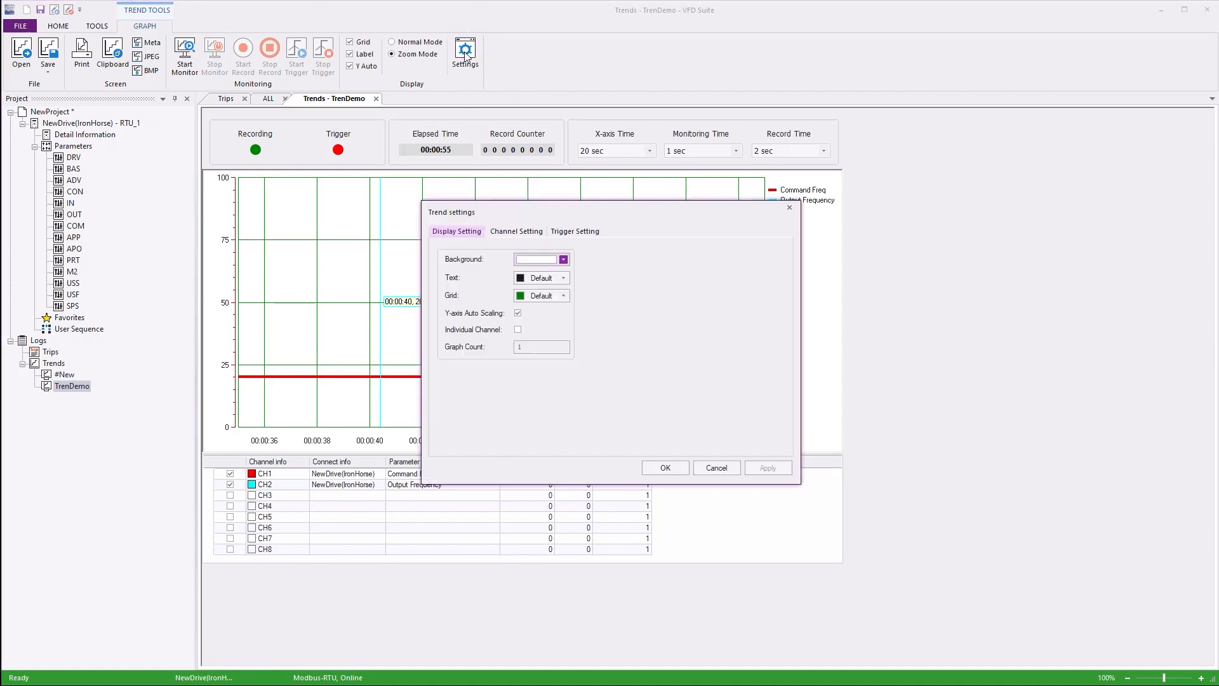
{"action": "left_click", "coordinate": [518, 314]}
{"action": "left_click", "coordinate": [516, 232]}
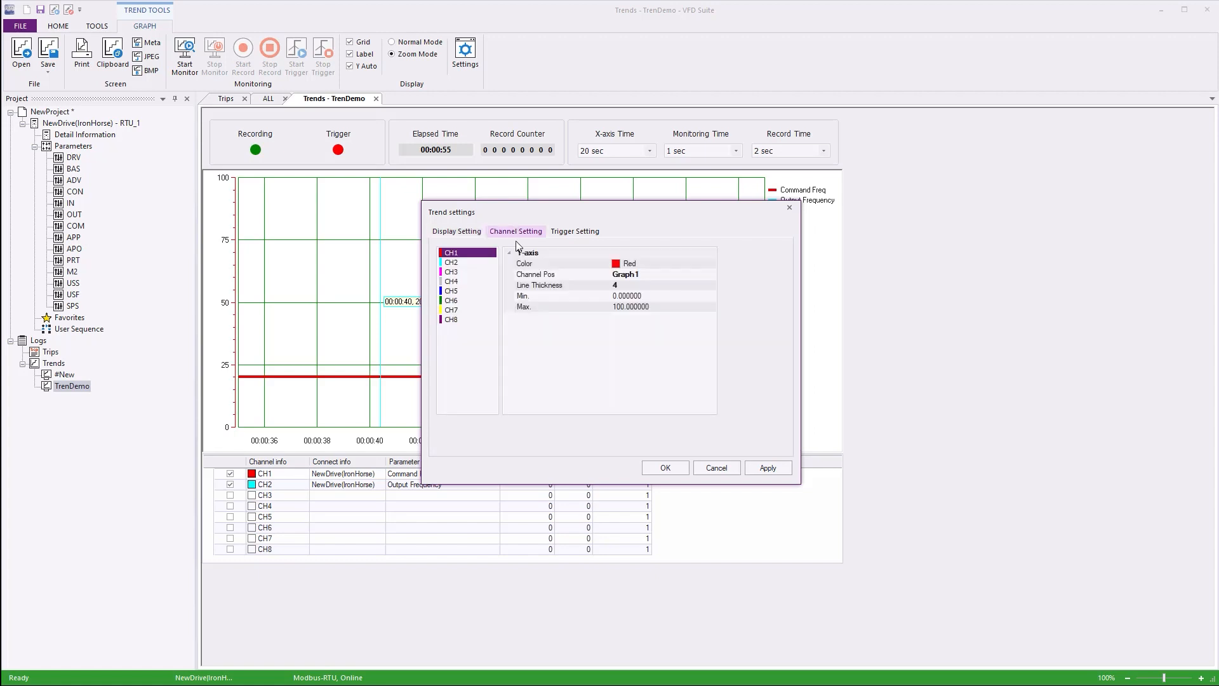
{"action": "left_click", "coordinate": [640, 297]}
{"action": "left_click", "coordinate": [627, 307]}
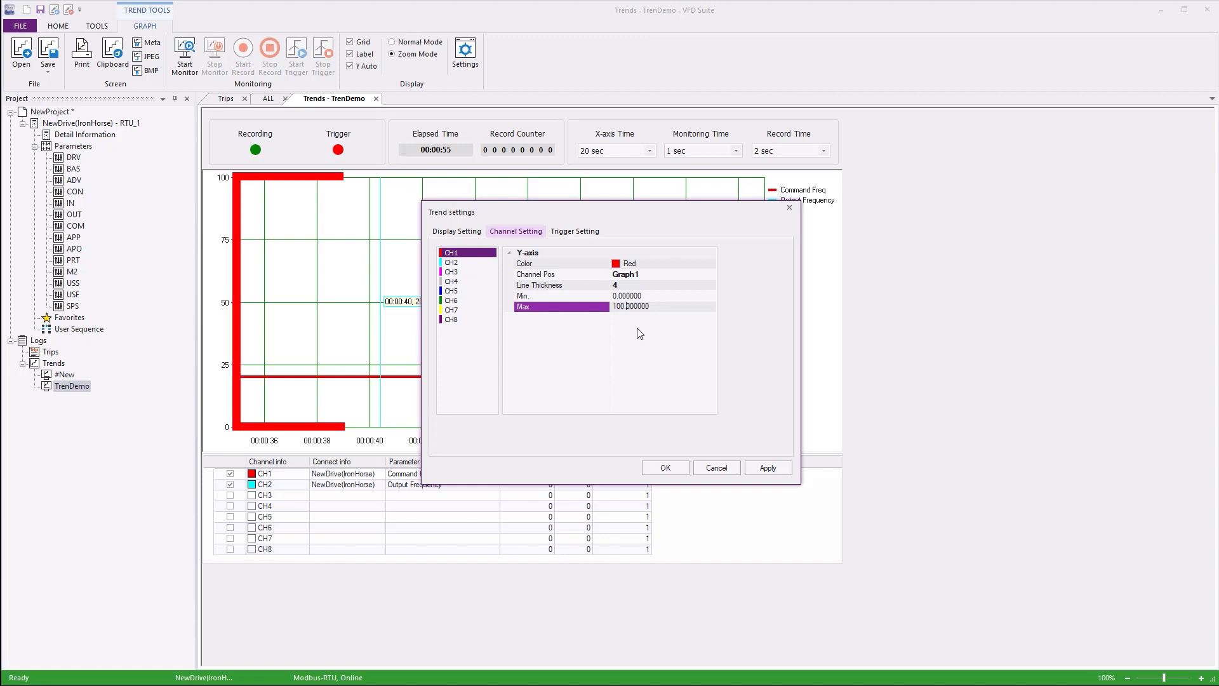
- Enable individual channel display for the trend and set the graph count to 2
{"action": "left_click", "coordinate": [449, 232]}
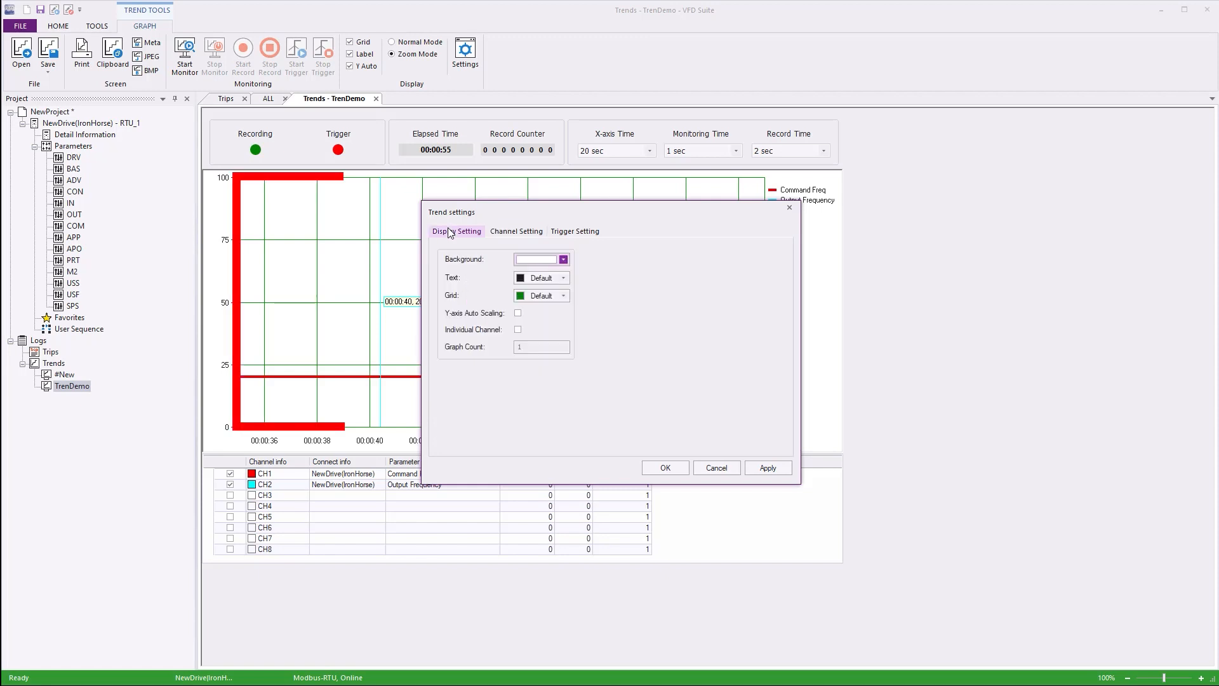
{"action": "left_click", "coordinate": [518, 330]}
{"action": "key", "text": "Tab"}
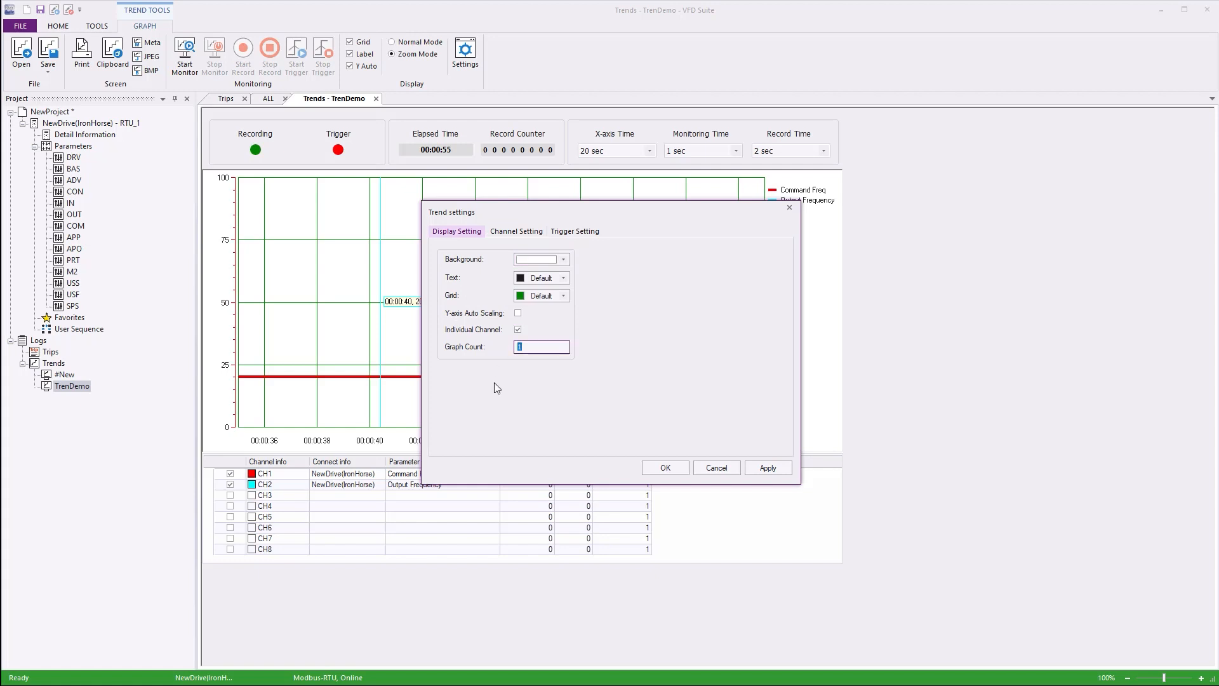
{"action": "type", "text": "2"}
- Assign CH2 to Graph2, apply the change, move the settings dialog clear of the graph, and accept the settings
{"action": "left_click", "coordinate": [515, 232]}
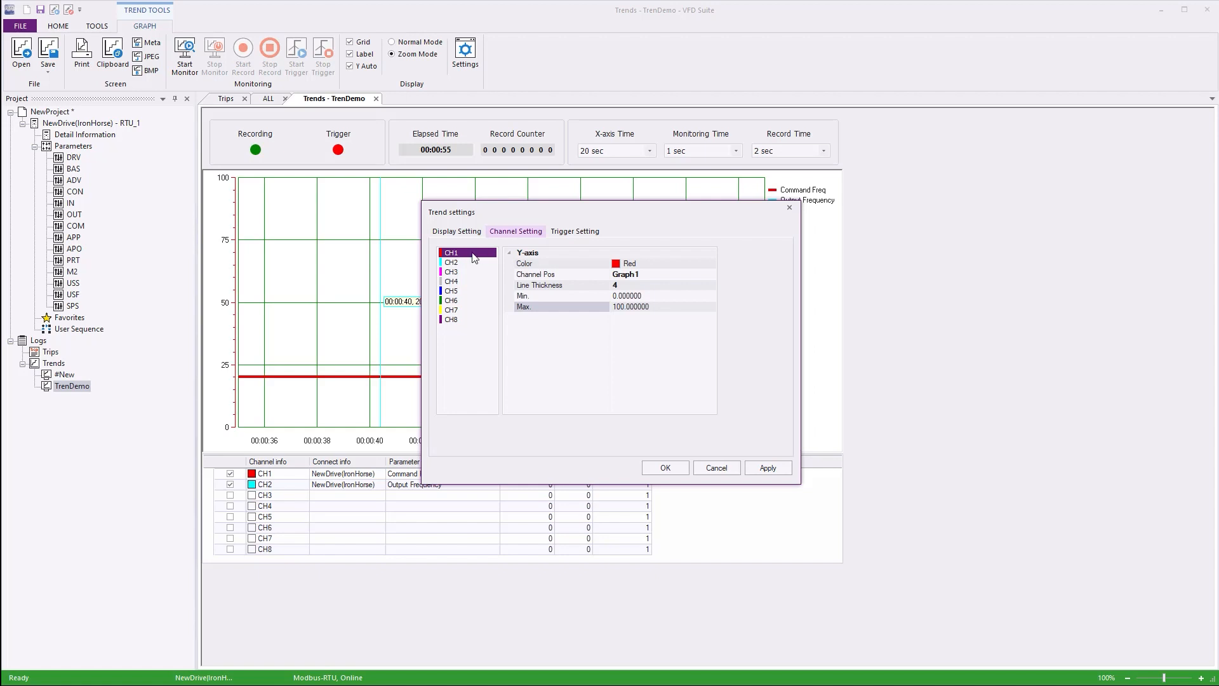
{"action": "left_click", "coordinate": [454, 263]}
{"action": "left_click", "coordinate": [638, 274]}
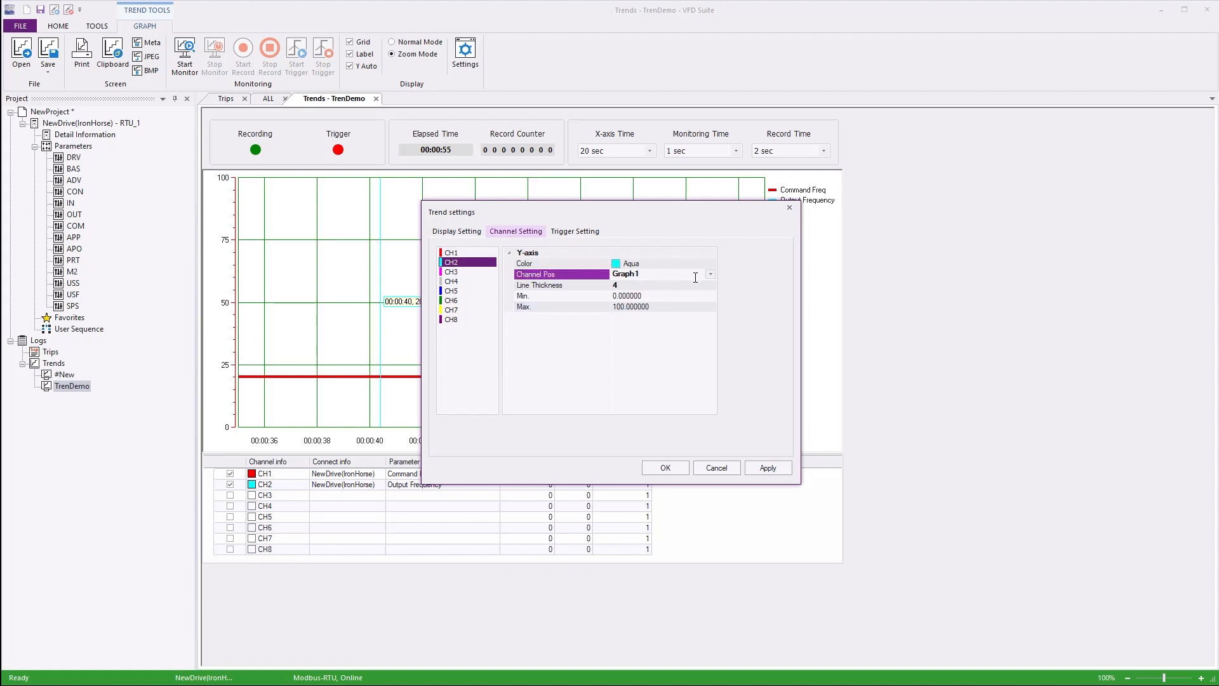
{"action": "left_click", "coordinate": [709, 273]}
{"action": "left_click", "coordinate": [681, 295]}
{"action": "left_click", "coordinate": [770, 468]}
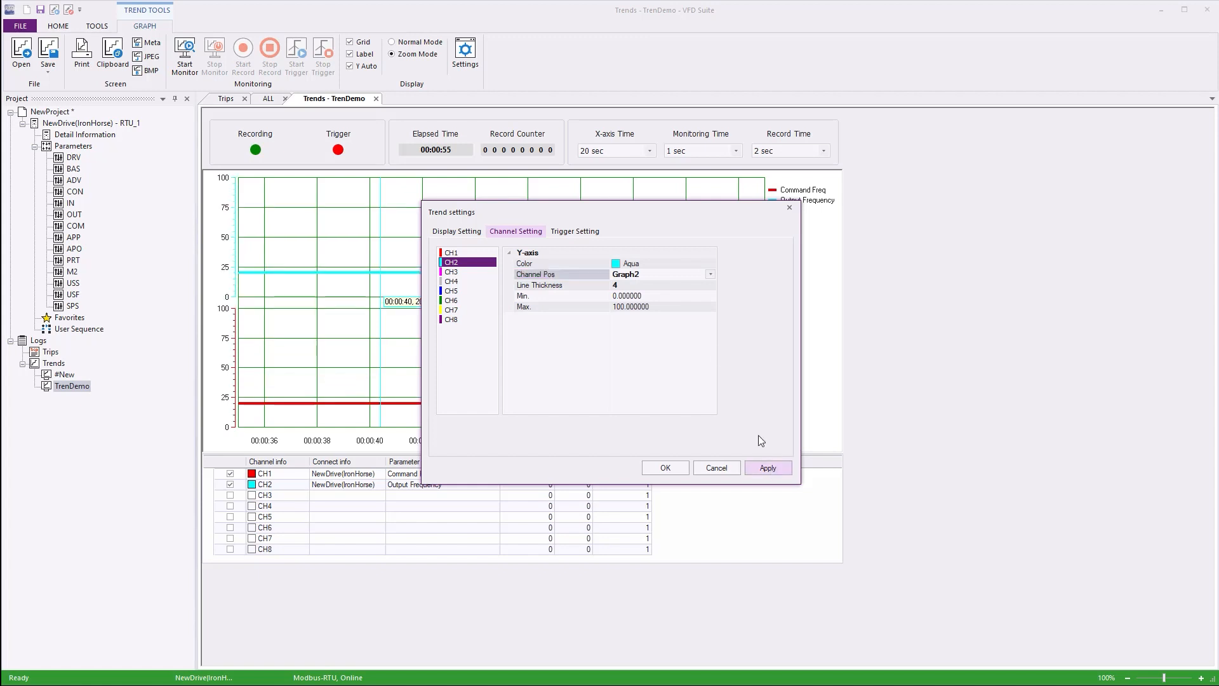
{"action": "left_click_drag", "start_coordinate": [615, 212], "coordinate": [929, 254]}
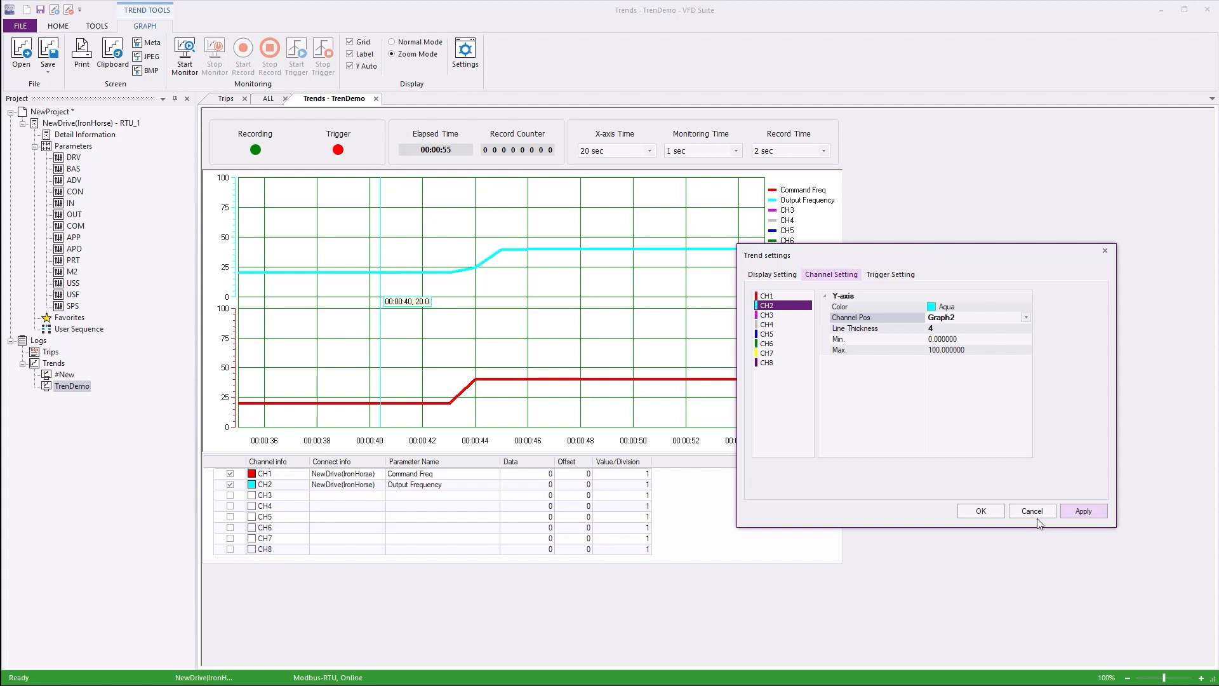
{"action": "left_click", "coordinate": [984, 509]}
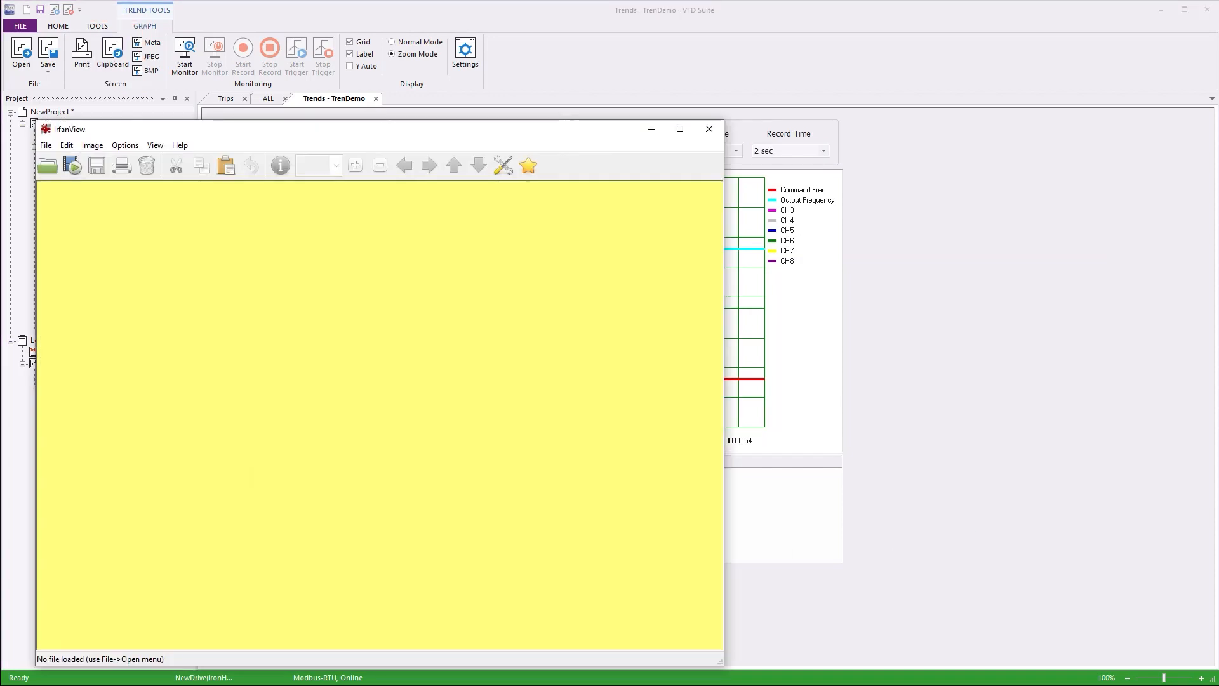
- Paste the copied trend graph image into IrfanView to view it, and close the viewer
{"action": "key", "text": "ctrl+v"}
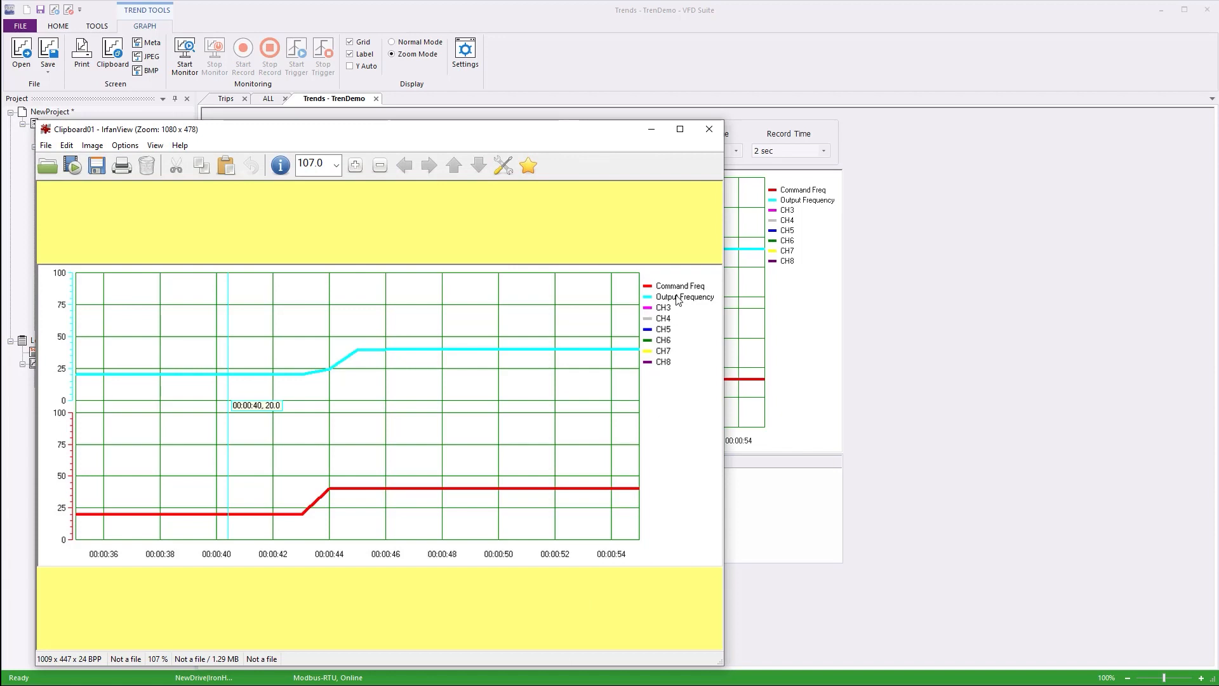
{"action": "left_click", "coordinate": [709, 129]}
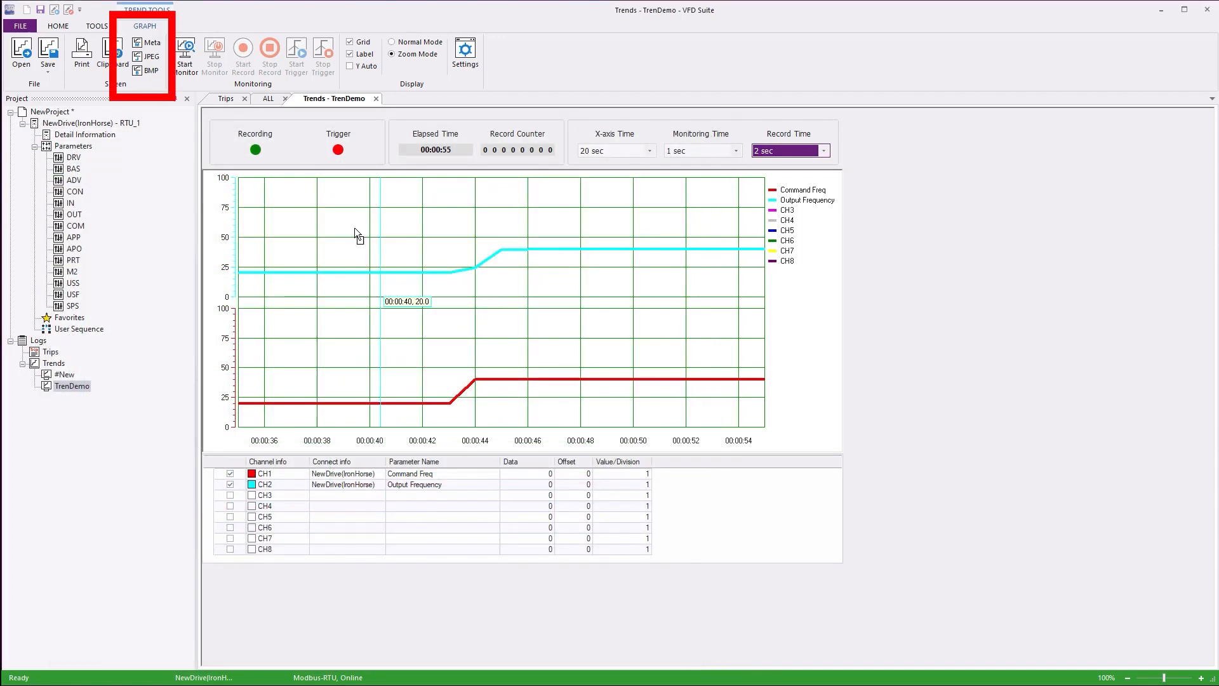
- Export the trend graph as a JPEG file named Screenshot in the VFD Suite Trend folder
{"action": "left_click", "coordinate": [143, 58]}
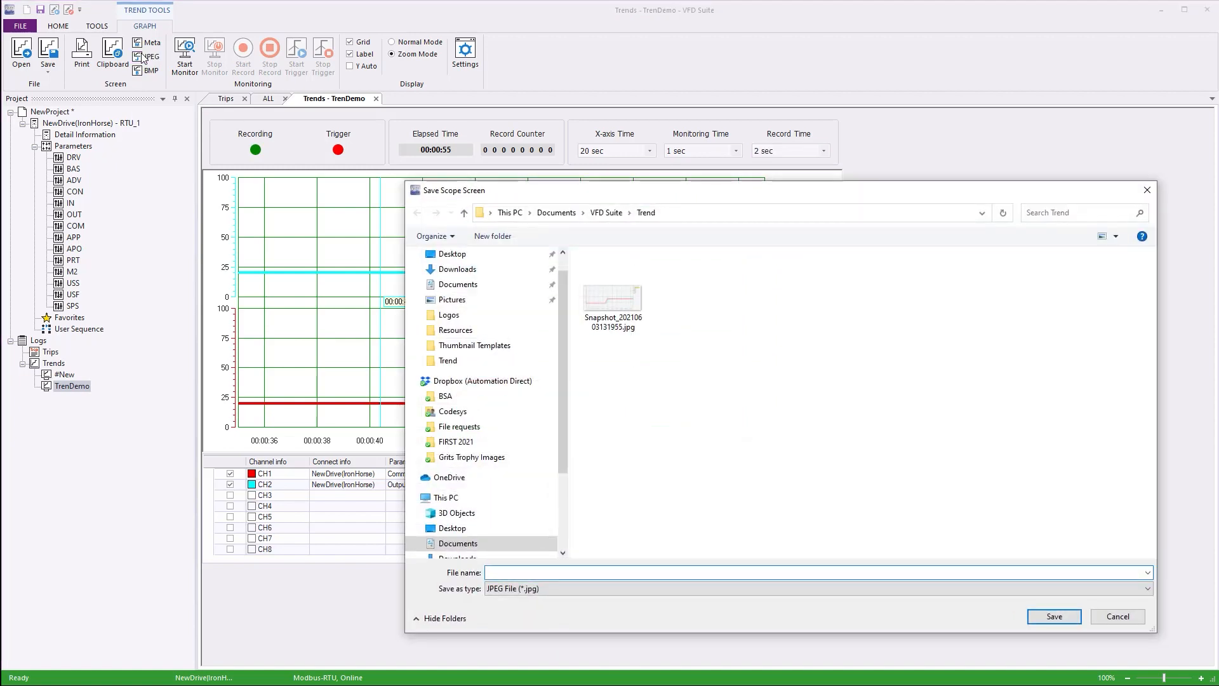
{"action": "type", "text": "Screenshot"}
{"action": "key", "text": "Return"}
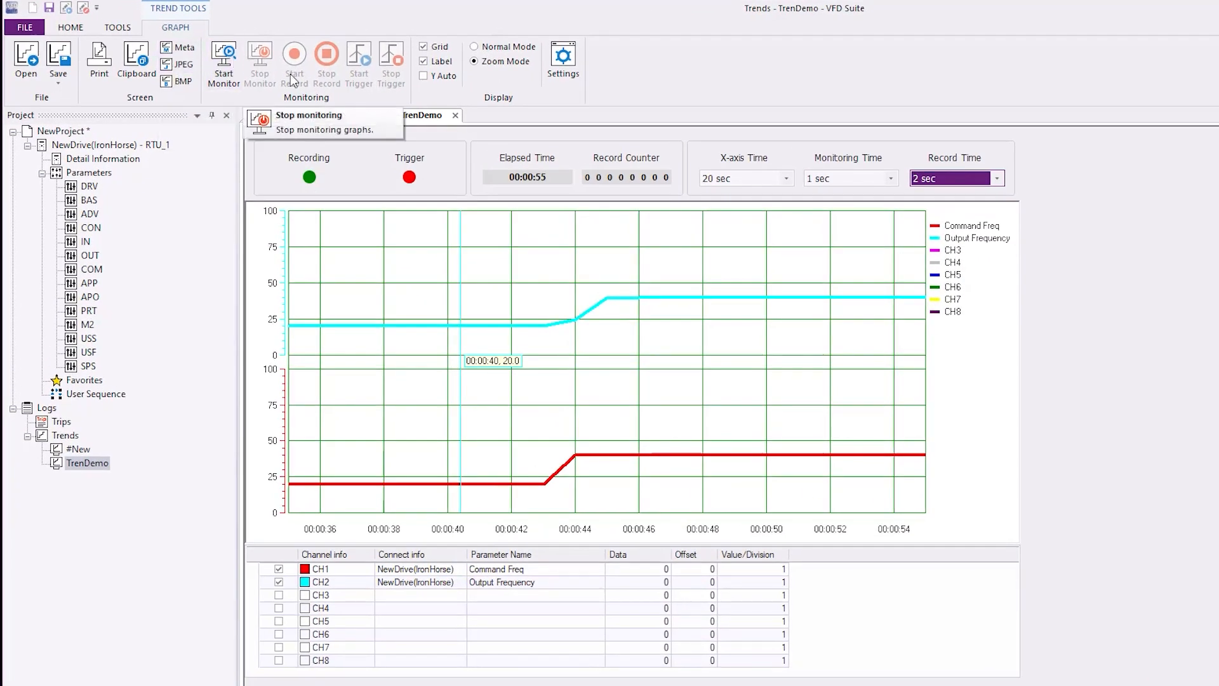
- Zoom into two areas of the trend graph, restore the full view, and shift the time axis back to about 00:00:14 to 00:00:32
{"action": "left_click_drag", "start_coordinate": [698, 284], "coordinate": [864, 459]}
{"action": "left_click_drag", "start_coordinate": [729, 229], "coordinate": [853, 319]}
{"action": "right_click", "coordinate": [846, 319]}
{"action": "left_click_drag", "start_coordinate": [828, 525], "coordinate": [419, 554]}
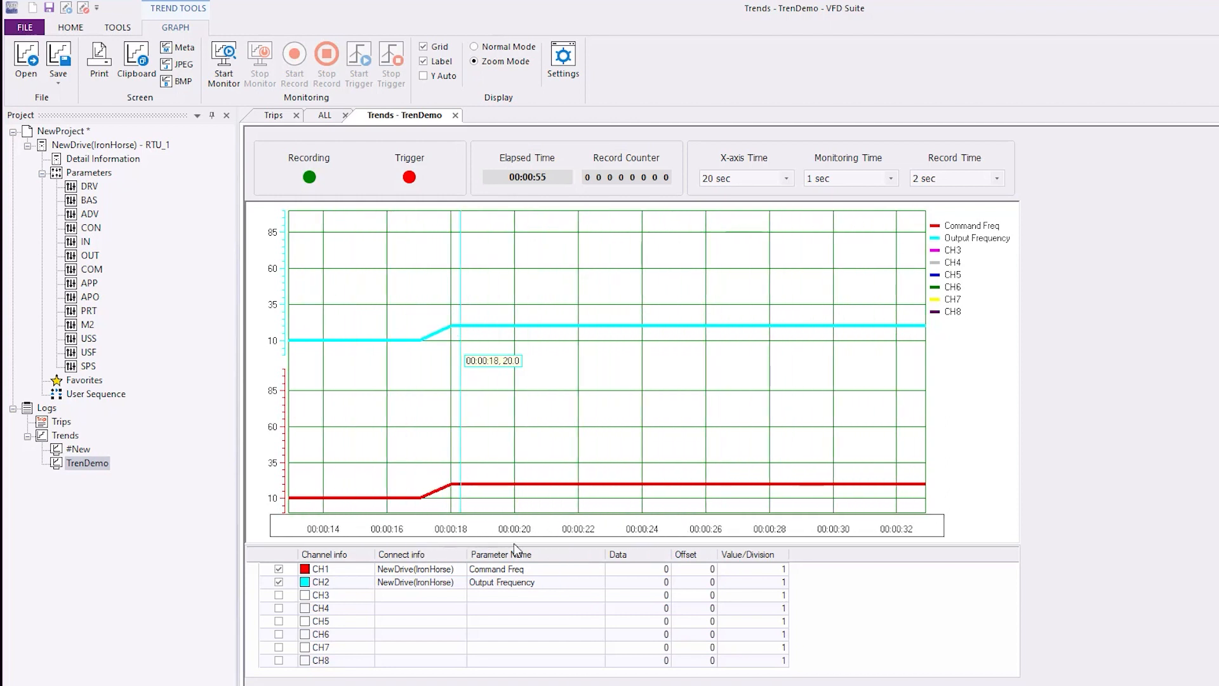